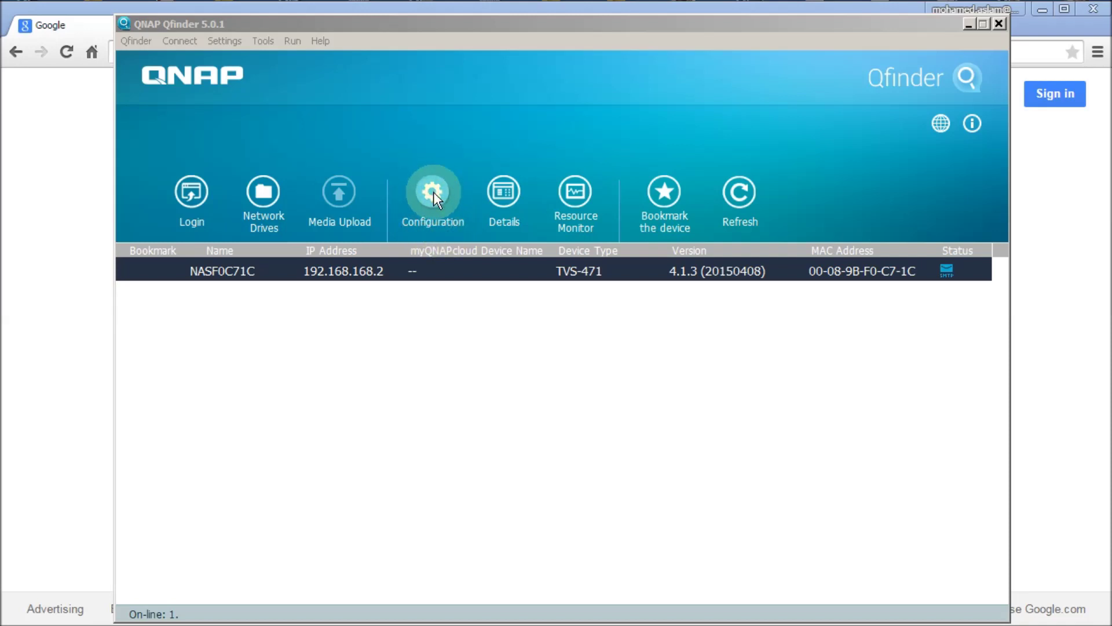
# Log in to NASF0C71C's configuration as admin with the administrator password.
pyautogui.click(433, 193)
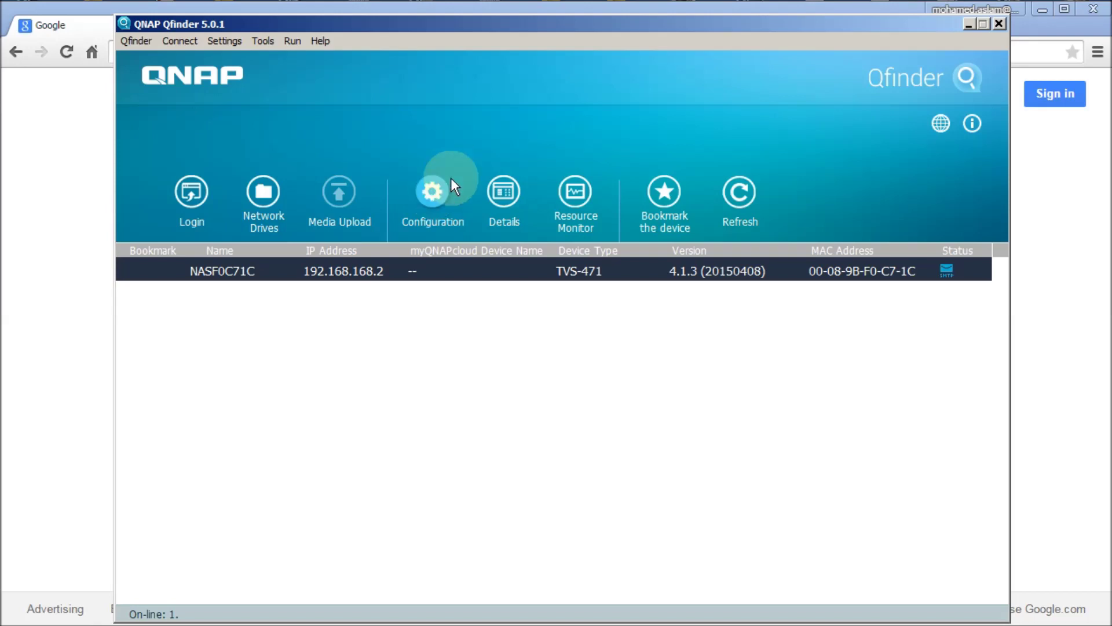
pyautogui.click(433, 191)
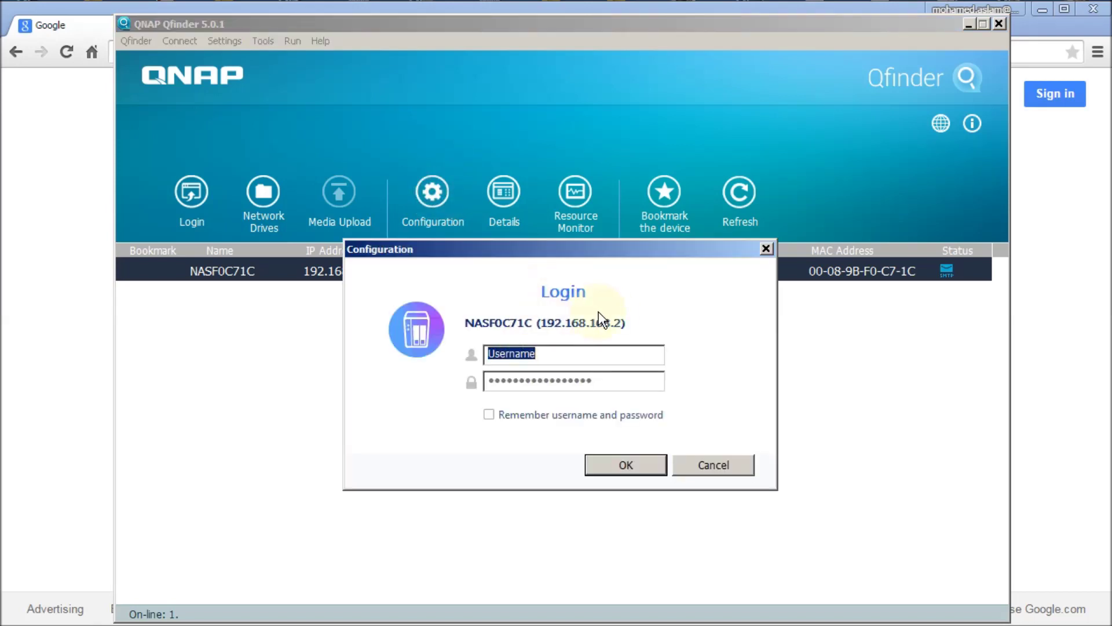
pyautogui.write('admin')
pyautogui.press('Tab')
pyautogui.write('admin')
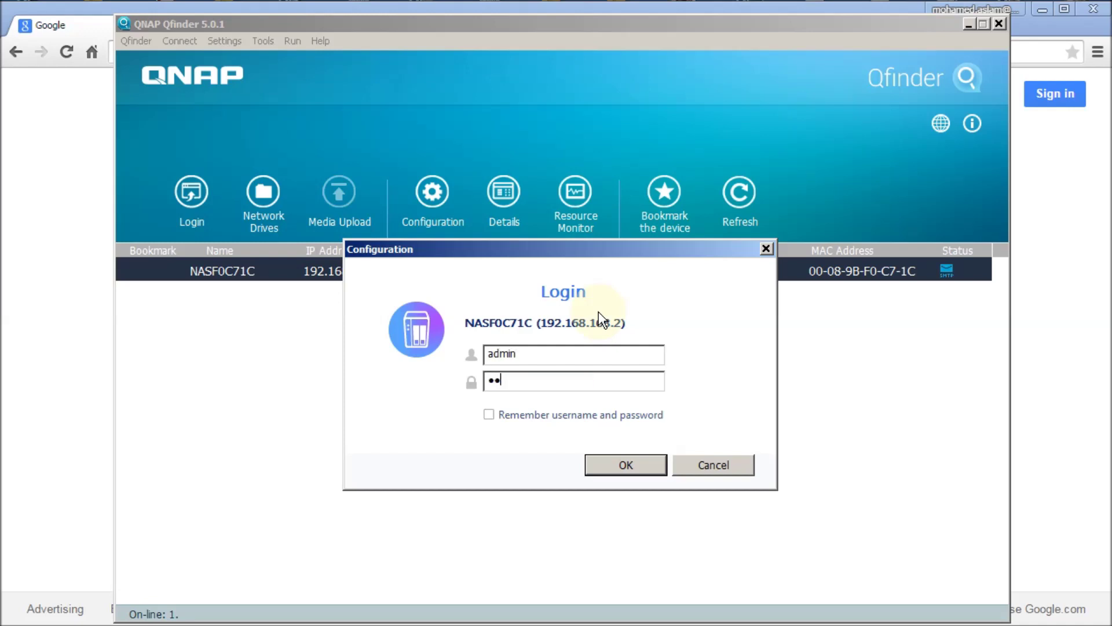
pyautogui.click(638, 464)
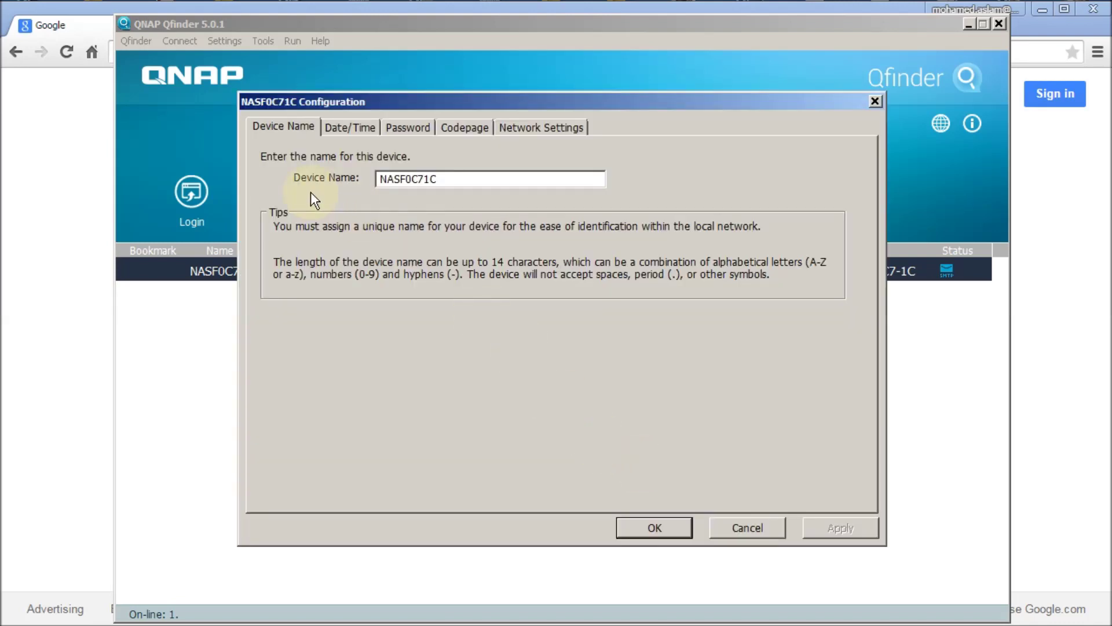
# Rename the device from NASF0C71C to LLJ-NAS, then view the Date/Time settings.
pyautogui.moveTo(449, 177); pyautogui.dragTo(329, 164)
pyautogui.write('LLJ')
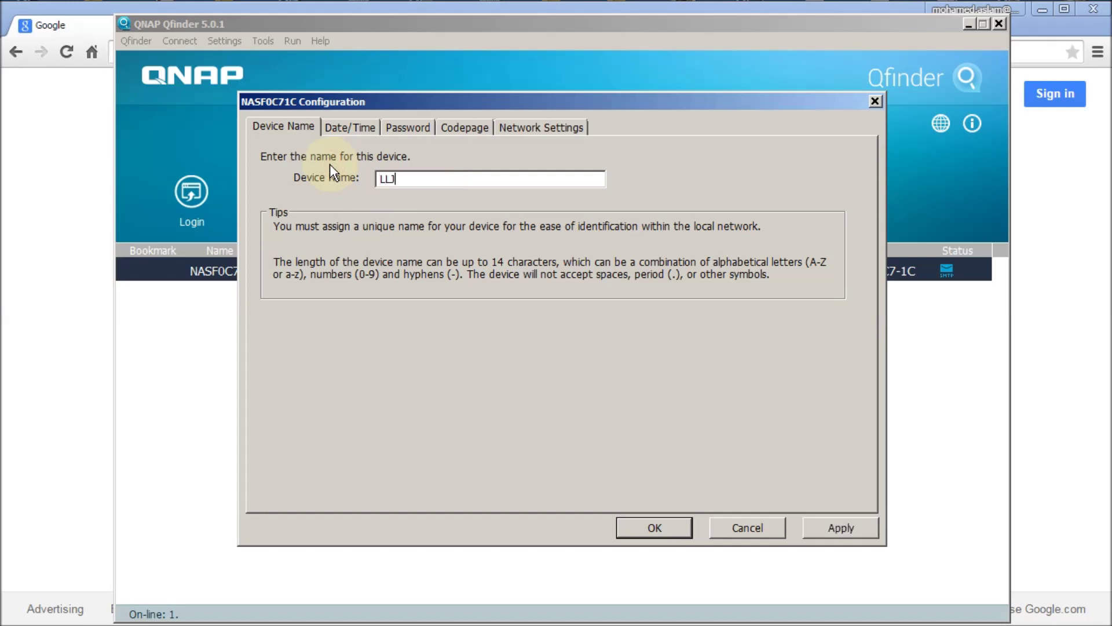
pyautogui.write('_NAS')
pyautogui.press('BackSpace')
pyautogui.press('BackSpace')
pyautogui.press('BackSpace')
pyautogui.press('BackSpace')
pyautogui.write('-NAS')
pyautogui.click(354, 126)
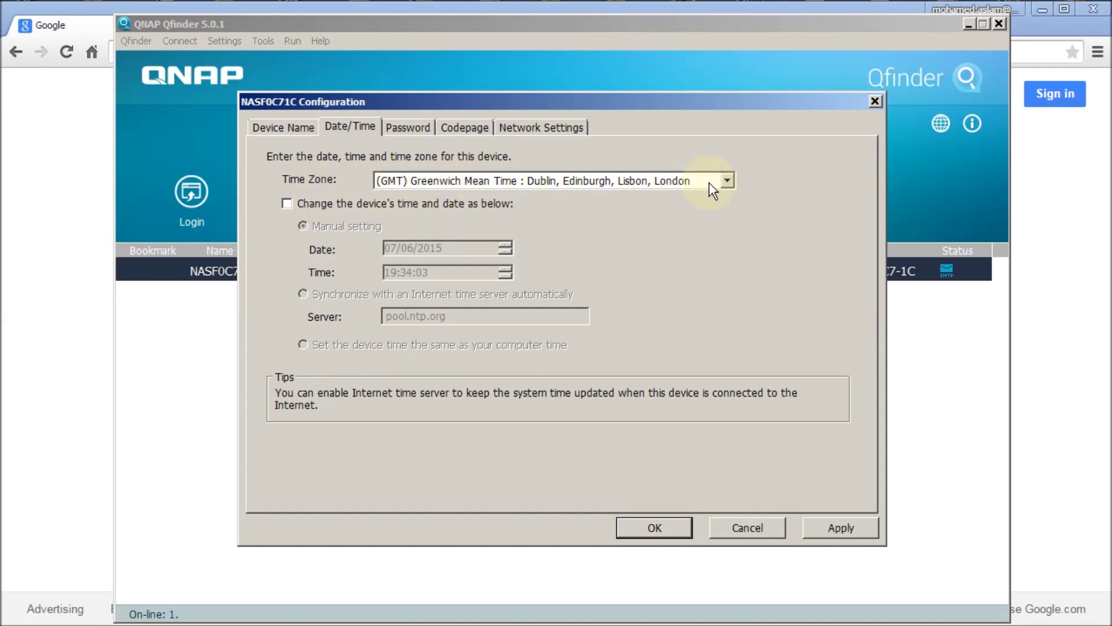
# Set time zone (GMT+04:00) Abu Dhabi, Muscat and sync the device time with the computer.
pyautogui.click(726, 180)
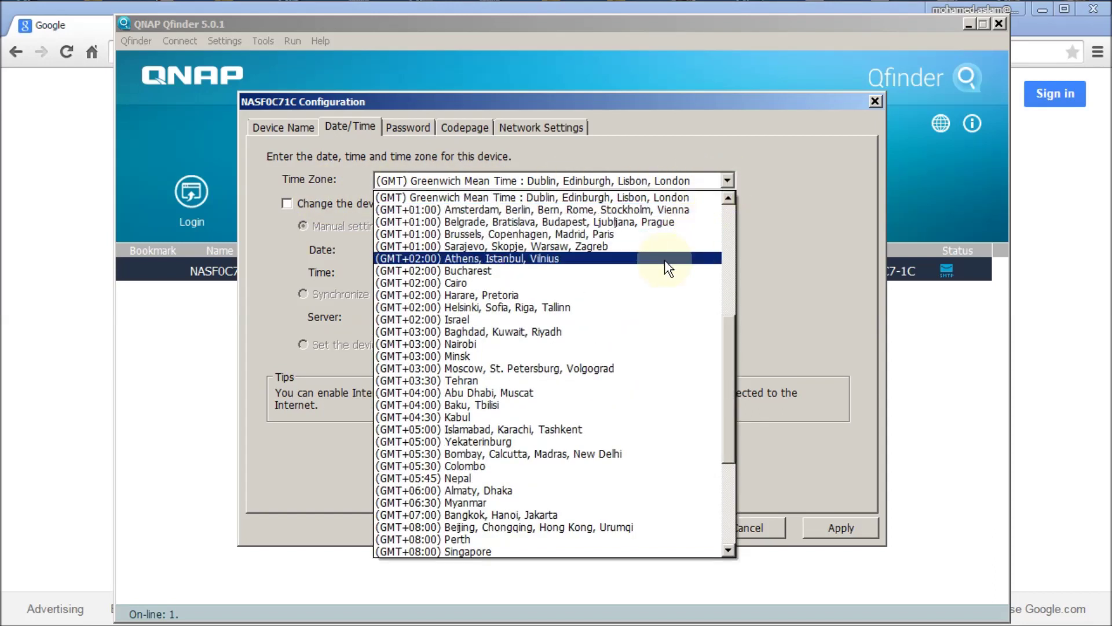
pyautogui.click(493, 394)
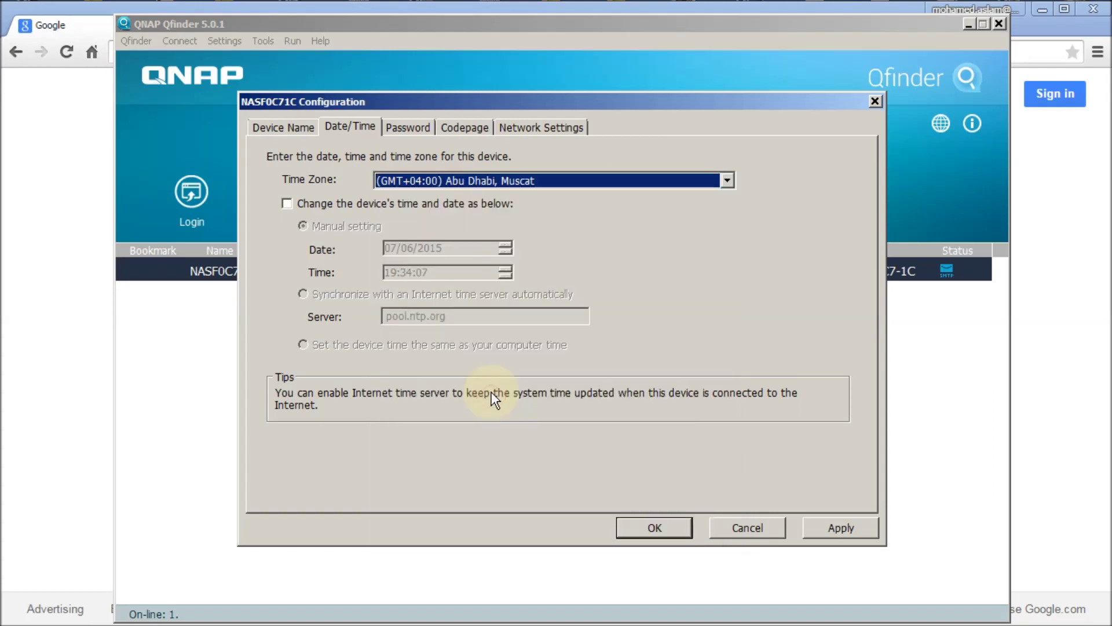
pyautogui.click(289, 207)
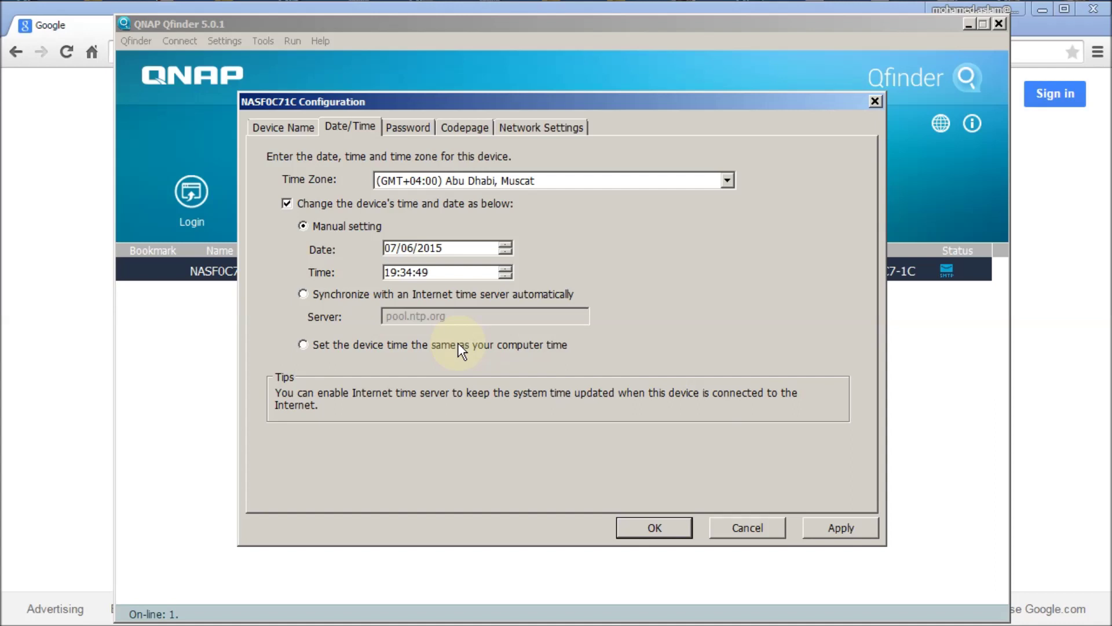
pyautogui.click(304, 344)
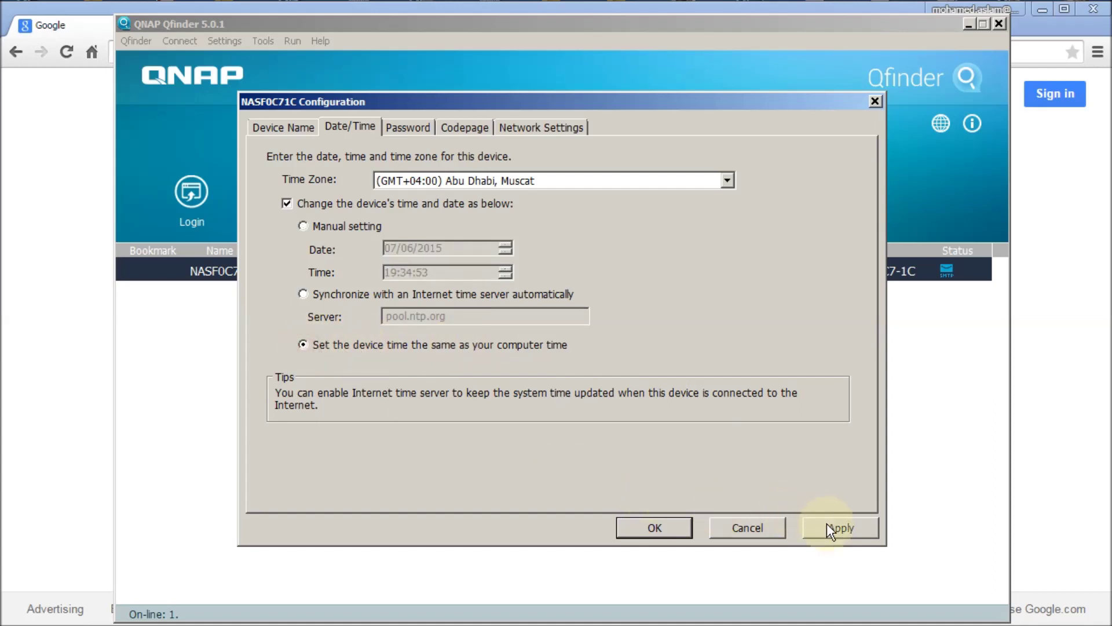
pyautogui.click(409, 129)
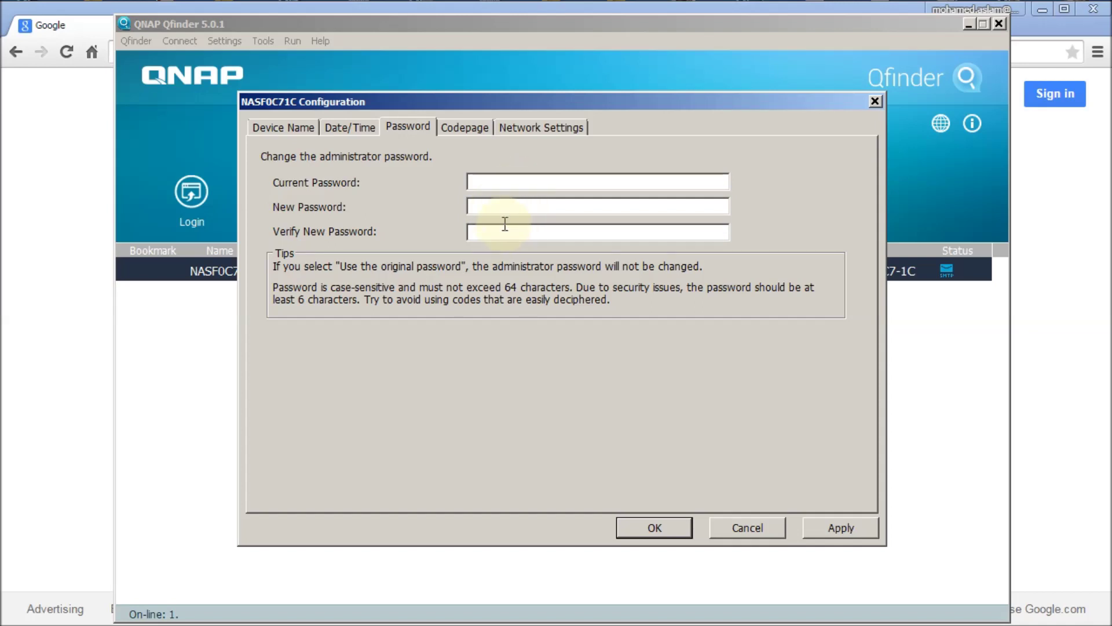
# Show the Network Settings for IP, gateway and DNS.
pyautogui.click(530, 126)
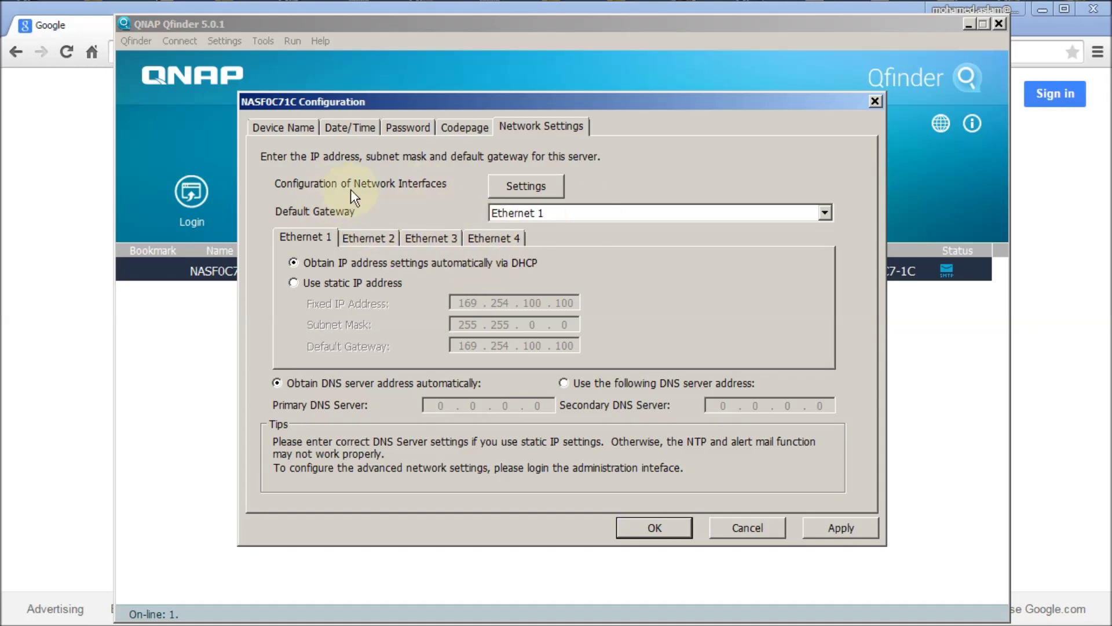
# Open the network interface configuration and review Trunking Group 1's bonding modes.
pyautogui.click(518, 191)
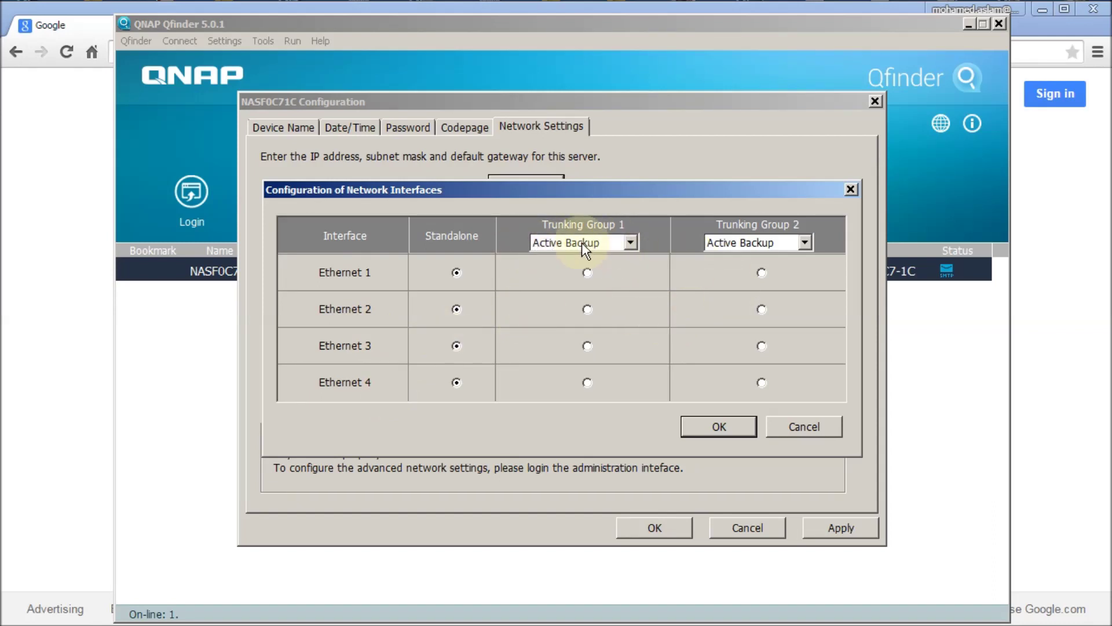
pyautogui.click(632, 245)
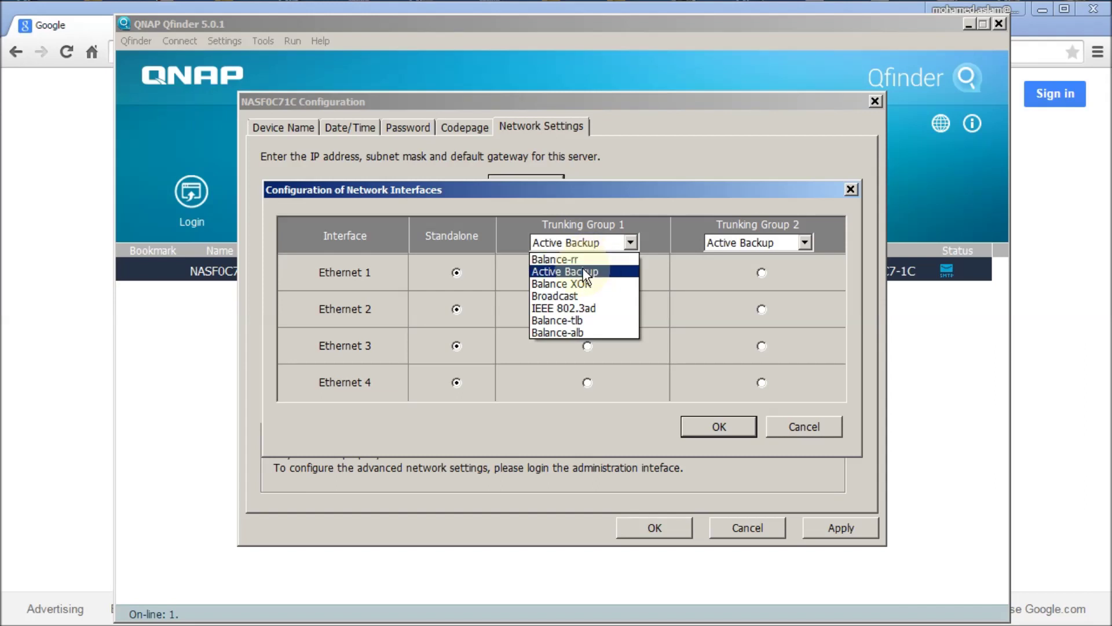
pyautogui.click(582, 272)
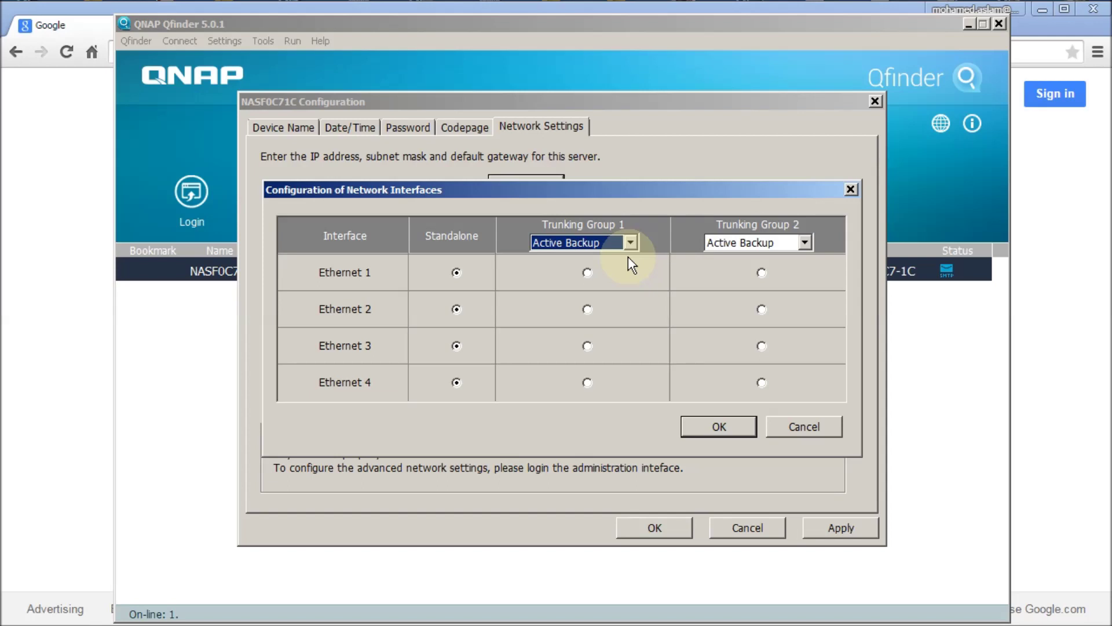
pyautogui.click(585, 242)
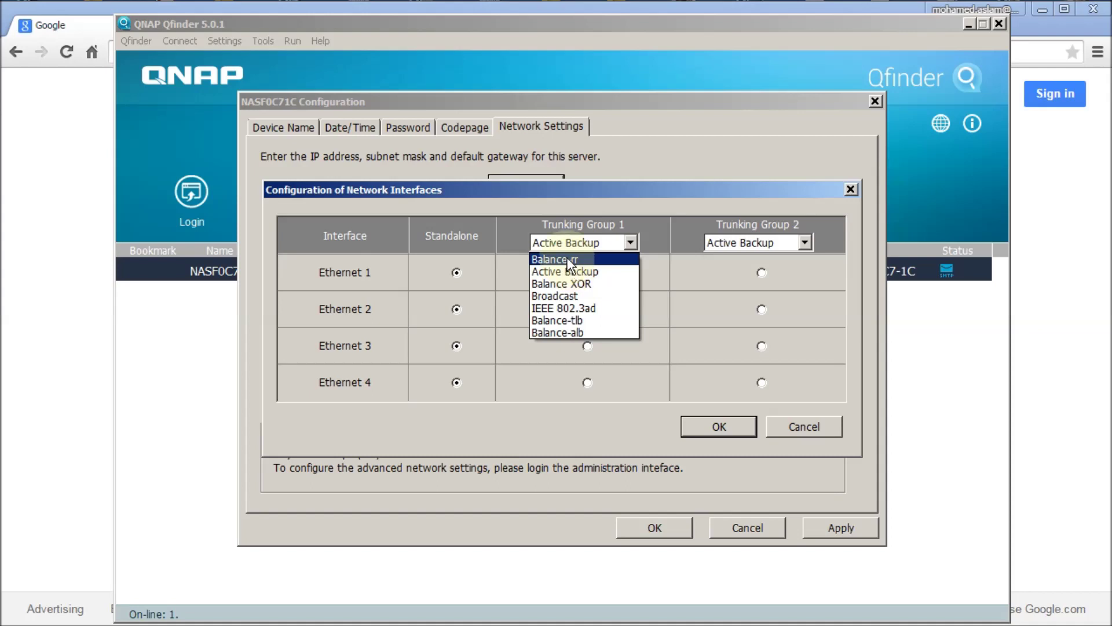
# Bond Ethernet 1 and 2 in Trunking Group 1 as Balance-rr, leaving Group 2 on Active Backup.
pyautogui.click(570, 262)
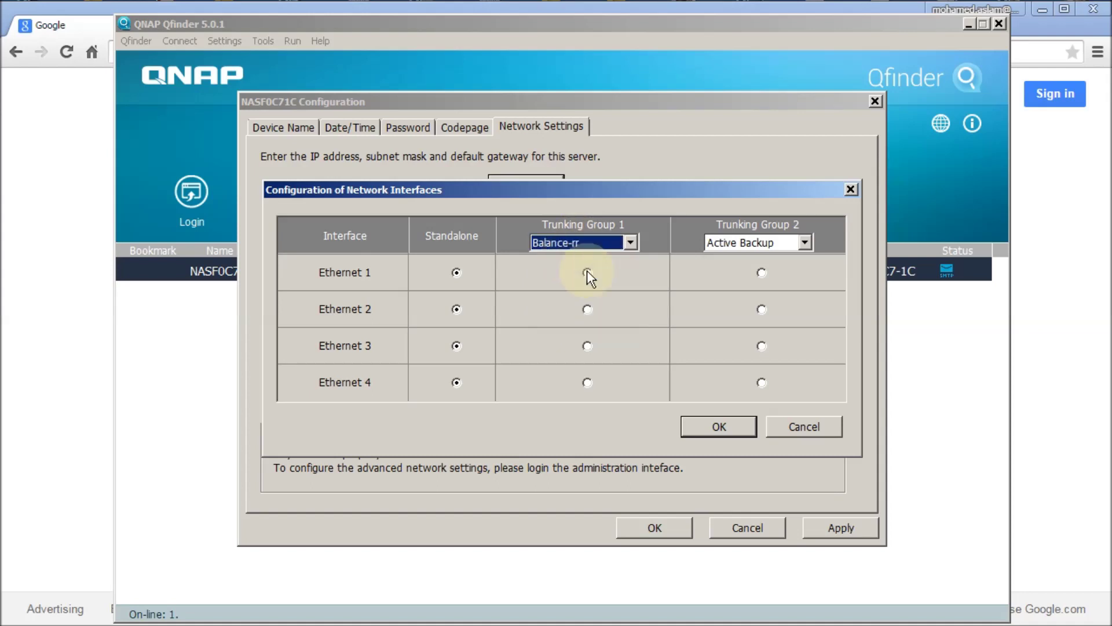
pyautogui.click(587, 273)
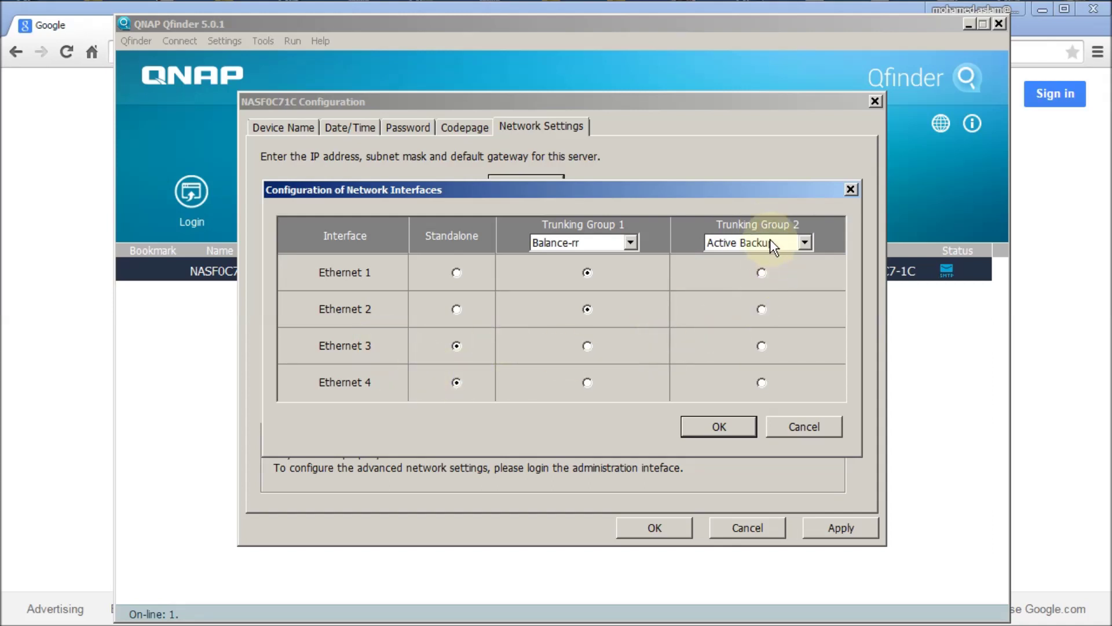
pyautogui.click(803, 242)
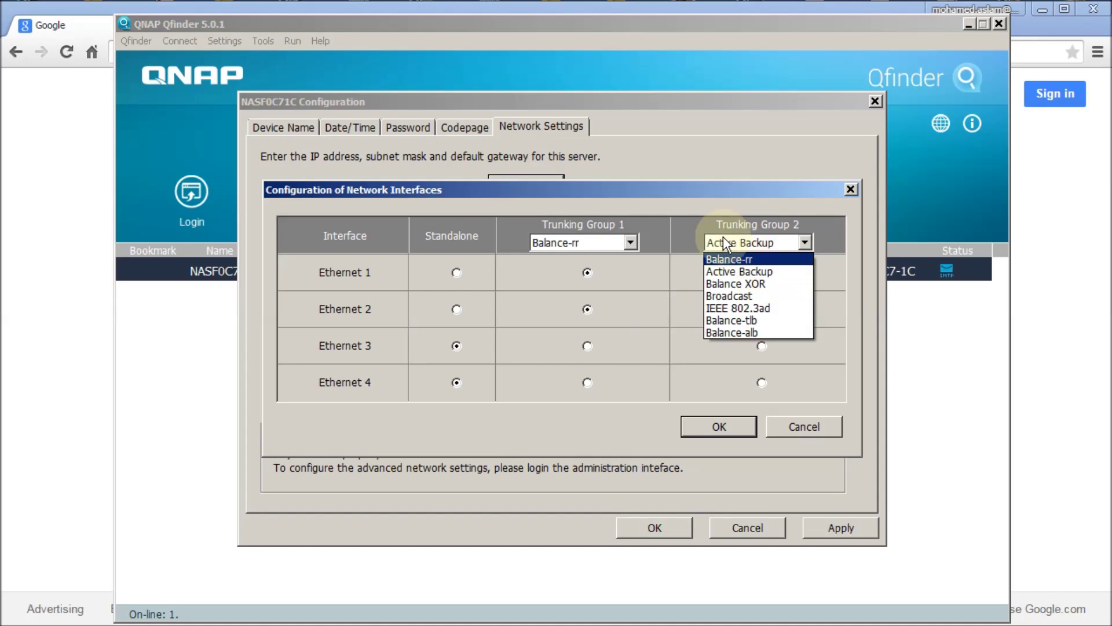
pyautogui.click(691, 223)
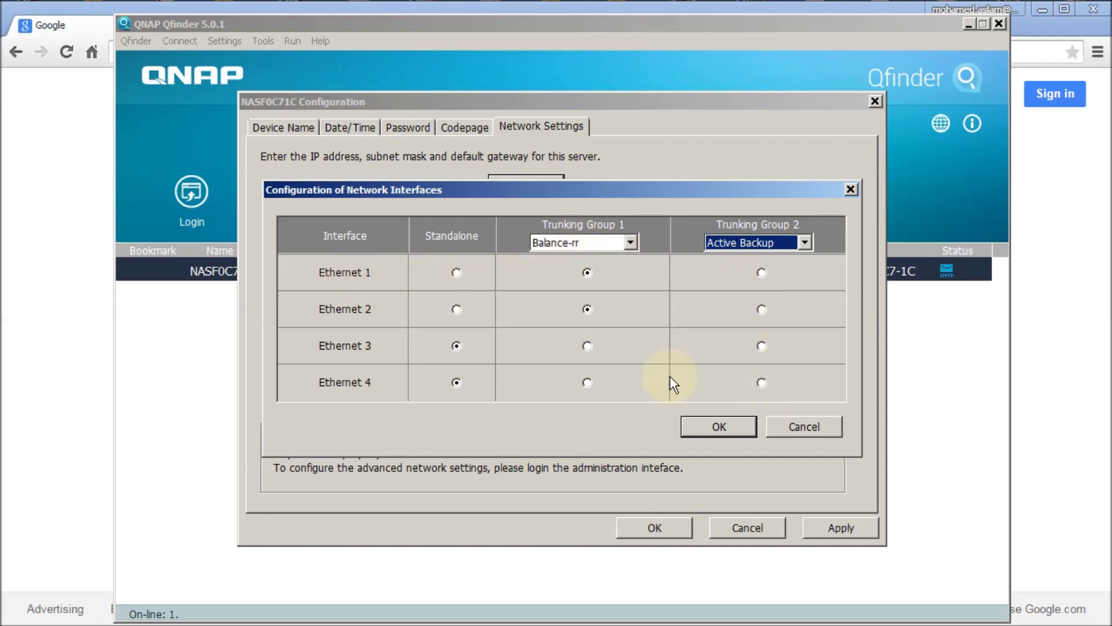
pyautogui.click(716, 426)
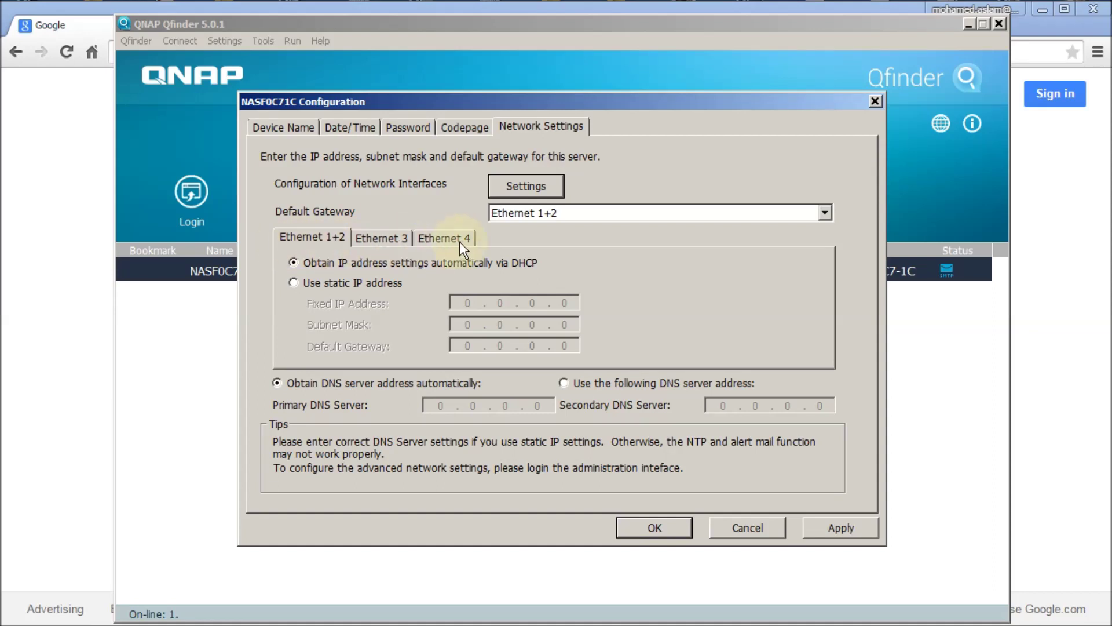
# Give Ethernet 1+2 static IP 192.168.168.102, mask 255.255.255.0, gateway 192.168.168.1.
pyautogui.click(293, 283)
pyautogui.click(468, 302)
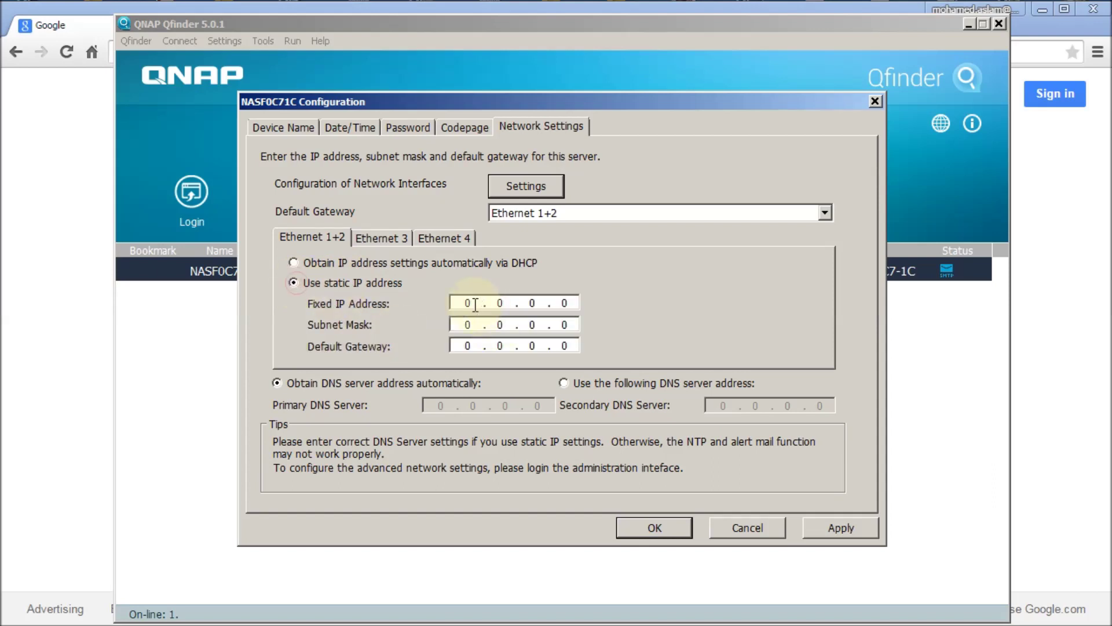
pyautogui.write('192 . 168 . 16')
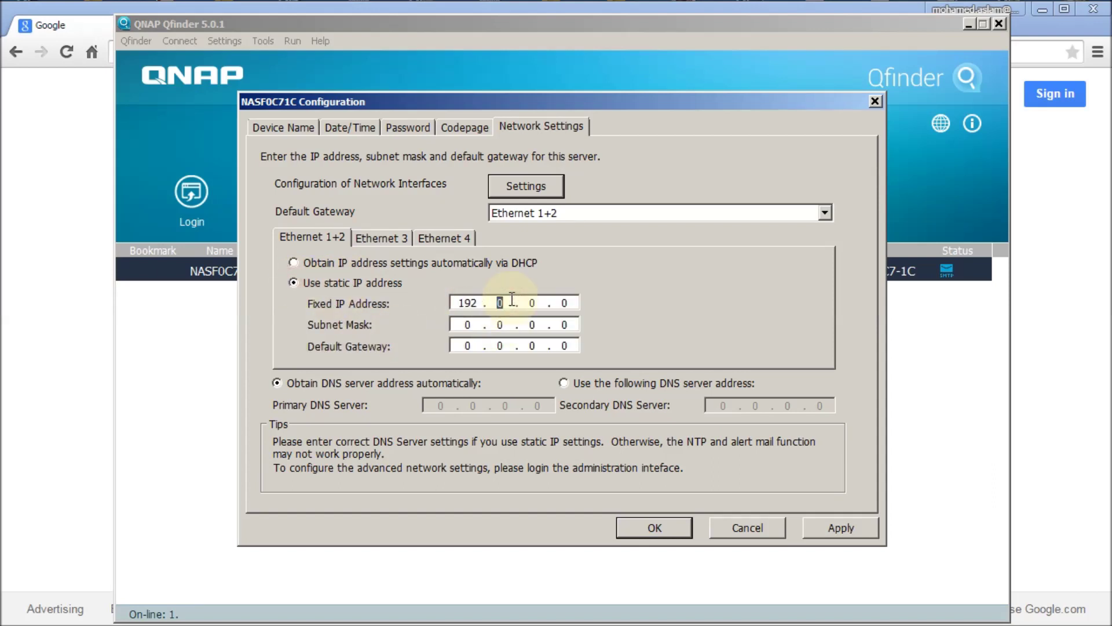
pyautogui.write('8')
pyautogui.write('102')
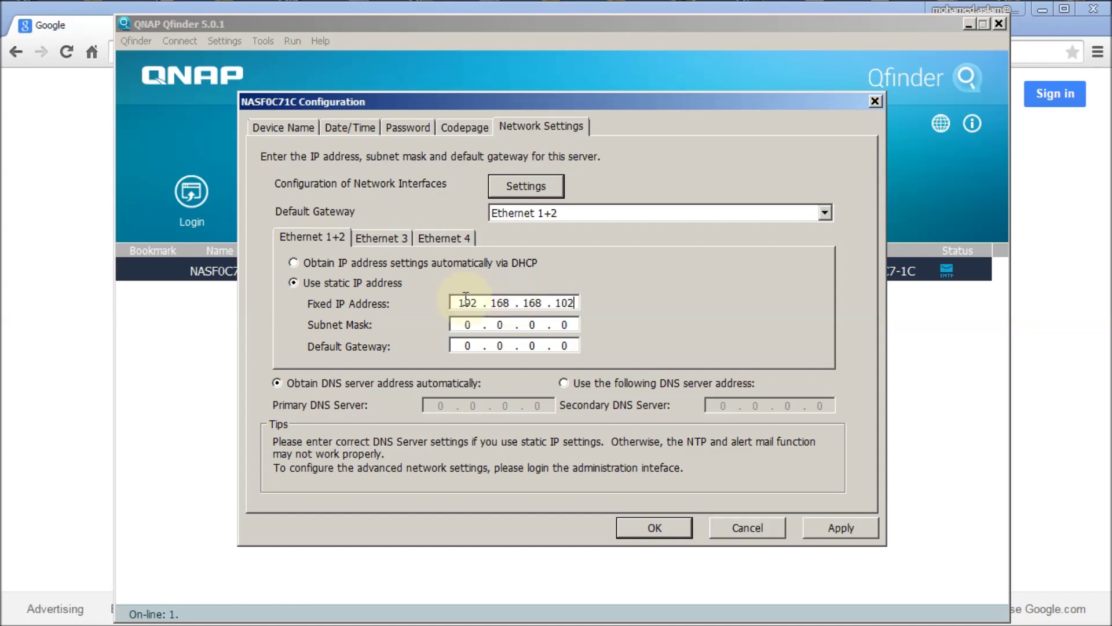
pyautogui.click(457, 325)
pyautogui.write('2552552558')
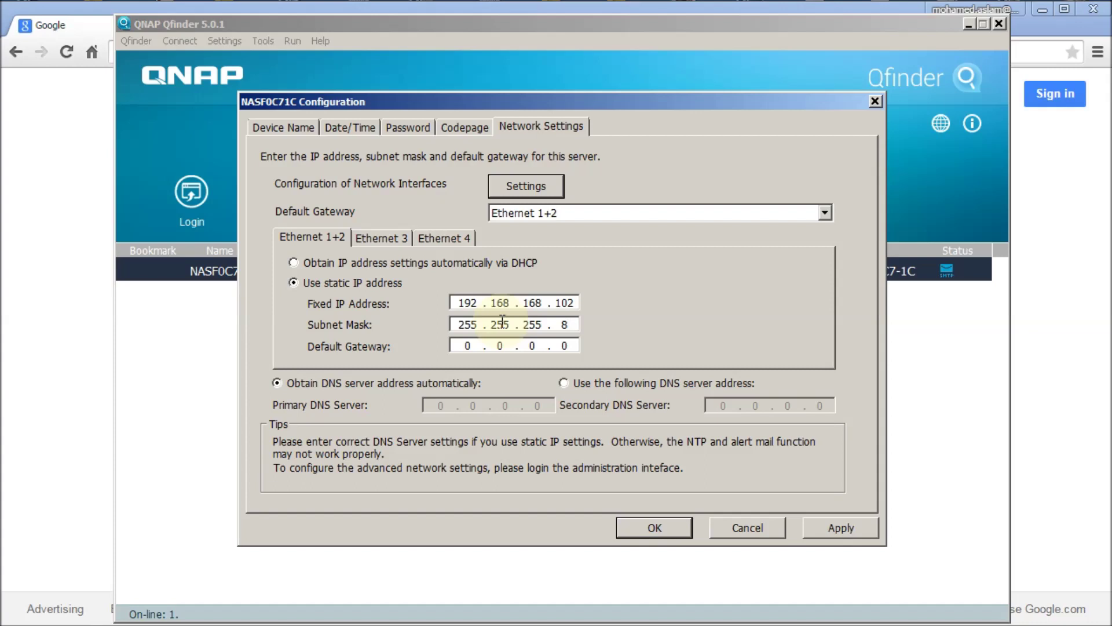
pyautogui.press('BackSpace')
pyautogui.write('0')
pyautogui.click(471, 346)
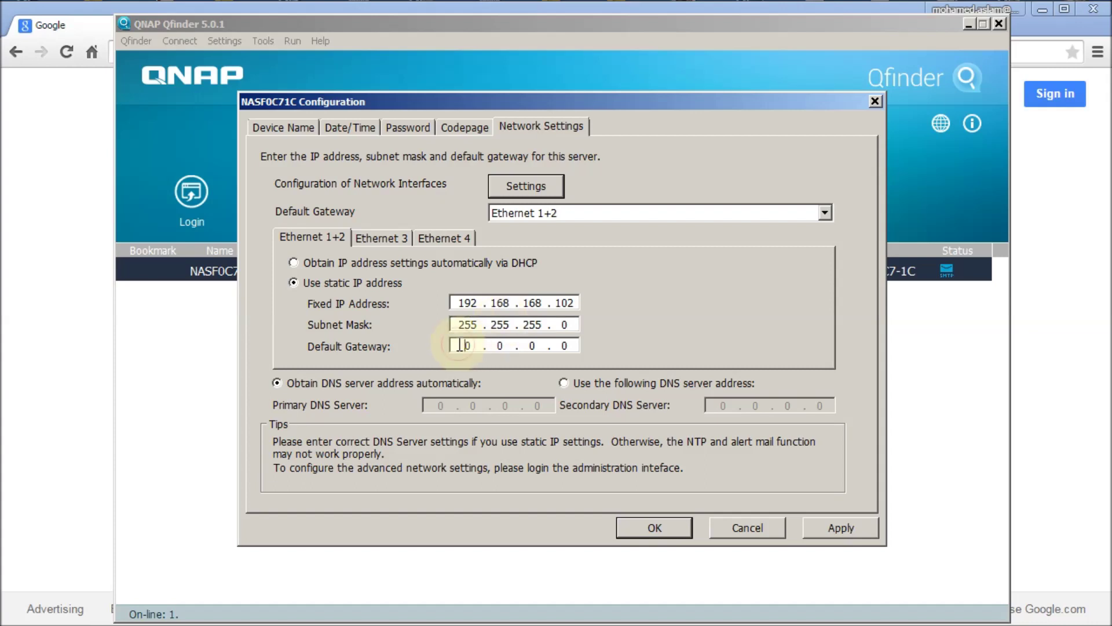
pyautogui.write('192 . 168 . 168 . 1')
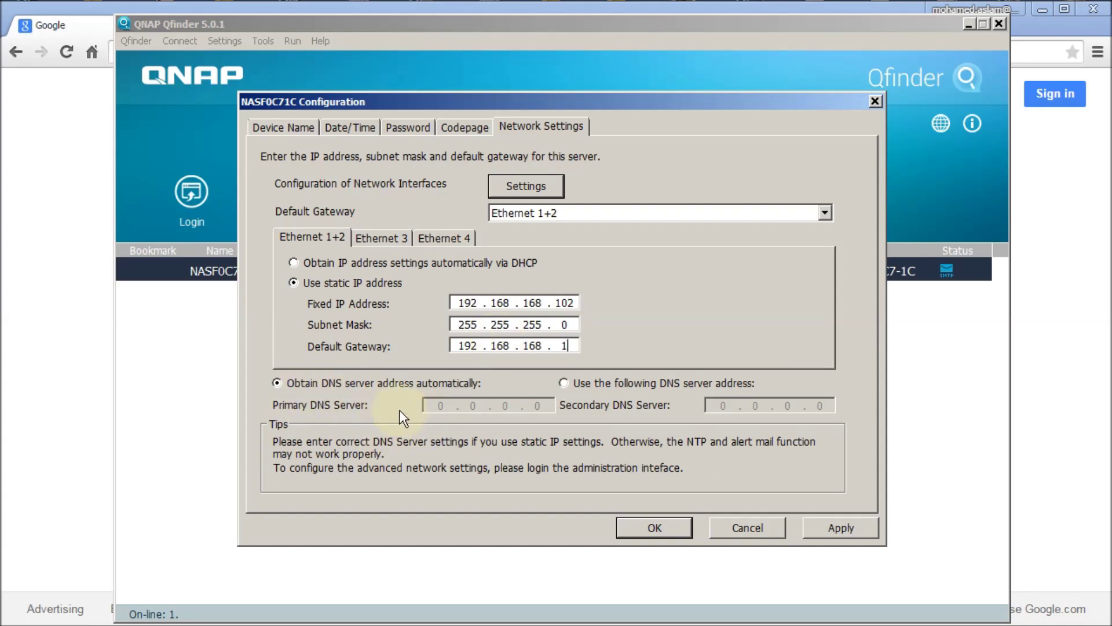
# Set manual DNS servers 192.168.168.100 and 213.42.20.20 and apply the settings.
pyautogui.click(563, 382)
pyautogui.click(426, 405)
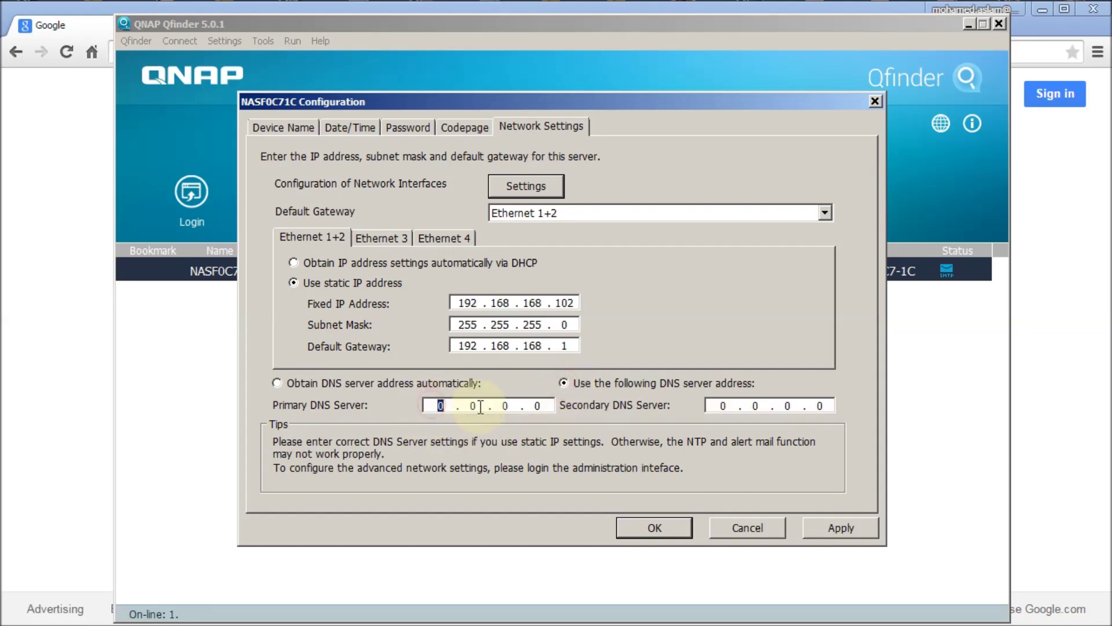
pyautogui.write('192 . 168 . 168 . 102')
pyautogui.press('BackSpace')
pyautogui.write('0')
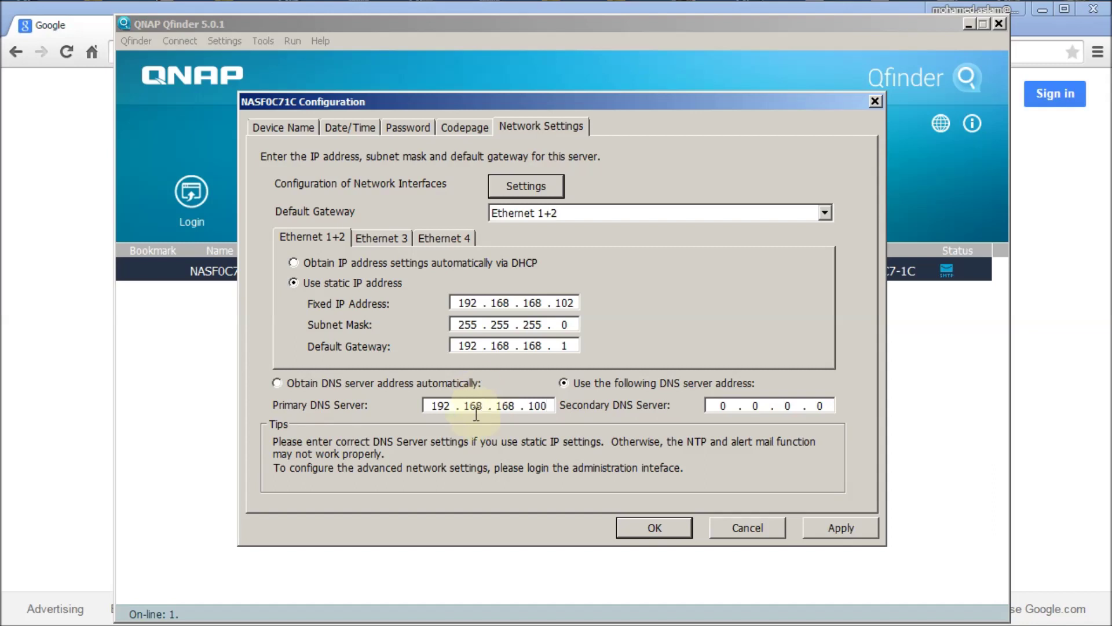
pyautogui.click(733, 405)
pyautogui.write('213 . 42 . 20 . 20')
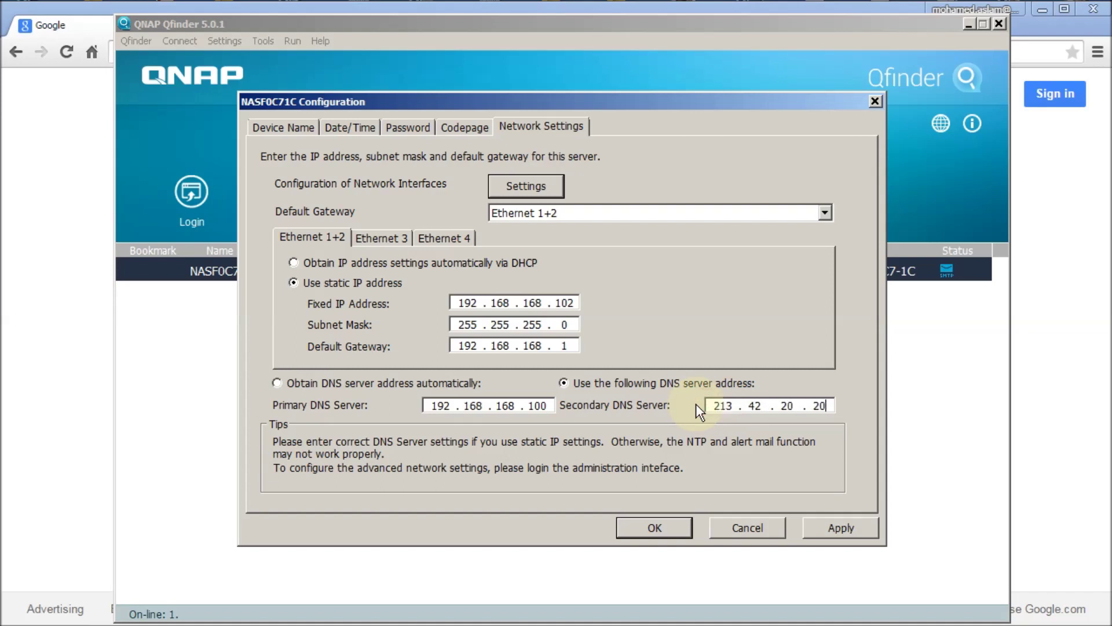
pyautogui.click(840, 529)
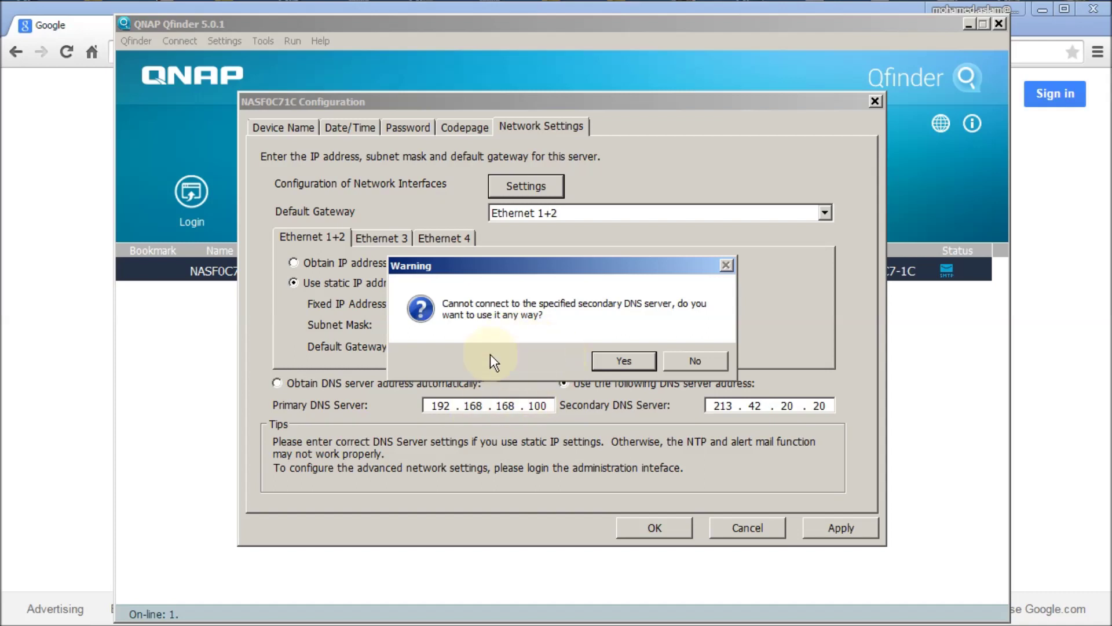
# Keep the unreachable secondary DNS server 213.42.20.20 and save the settings.
pyautogui.click(618, 359)
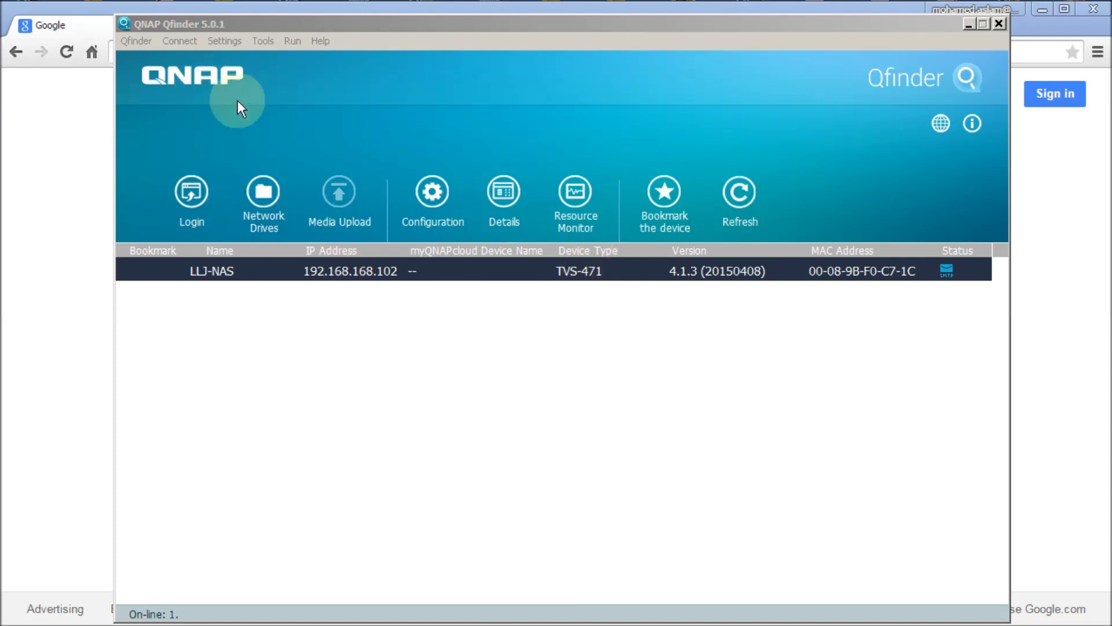
# Bring Qfinder forward showing LLJ-NAS (TVS-471) at 192.168.168.102.
pyautogui.click(194, 190)
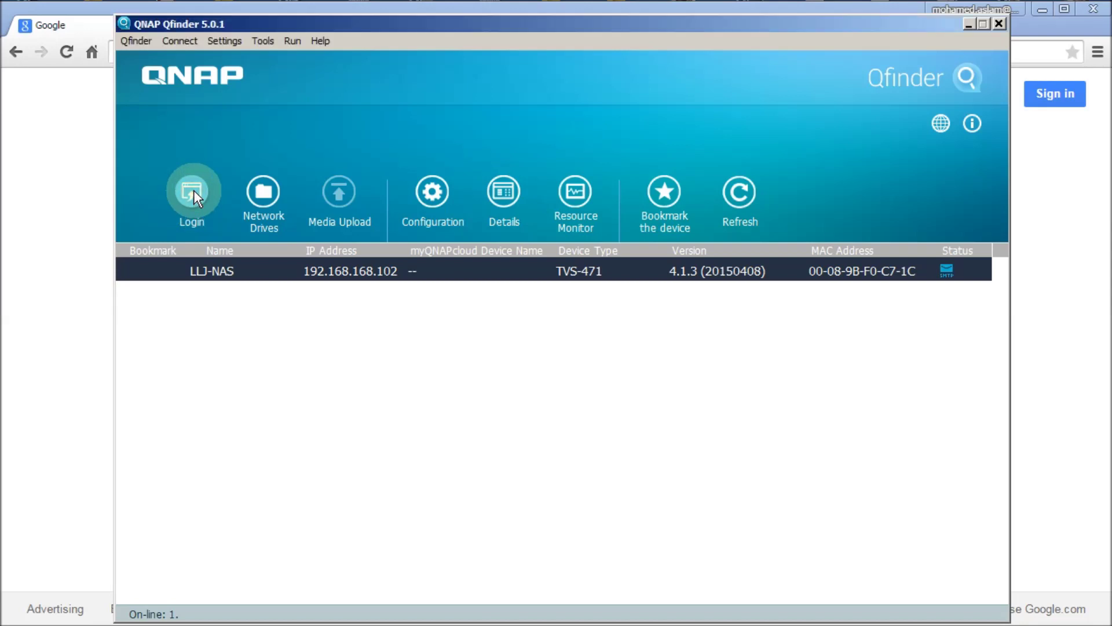
# Log in to the LLJ-NAS web desktop as admin with the administrator password.
pyautogui.click(194, 196)
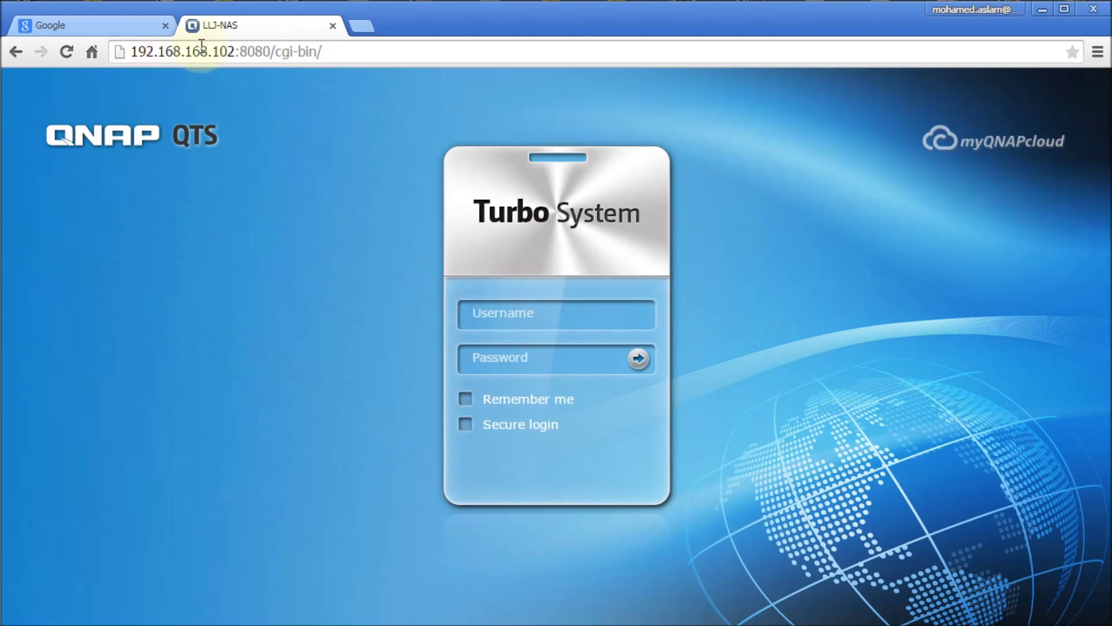
pyautogui.click(492, 313)
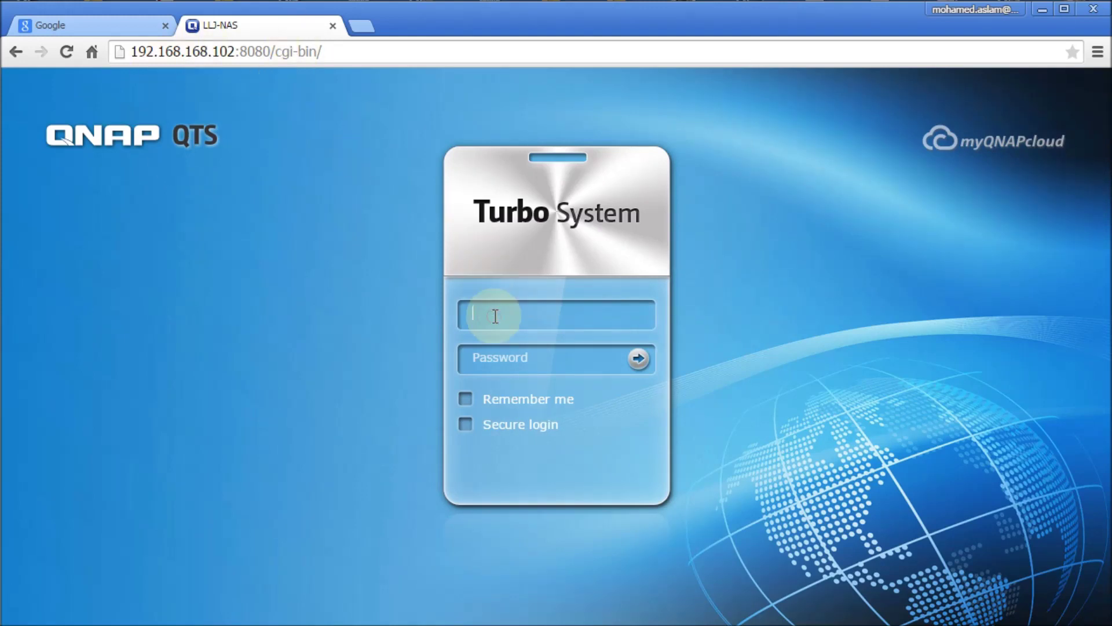
pyautogui.write('admin')
pyautogui.press('Tab')
pyautogui.write('admin')
pyautogui.click(639, 361)
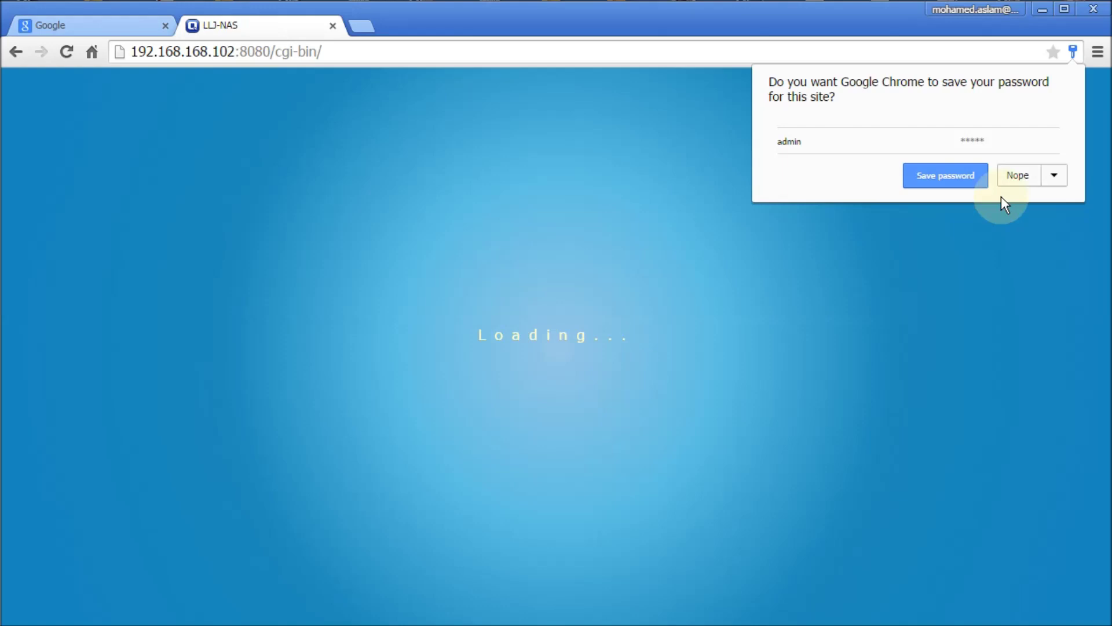
# Decline saving the password and close the What's New notes and Quick Start guide.
pyautogui.click(956, 184)
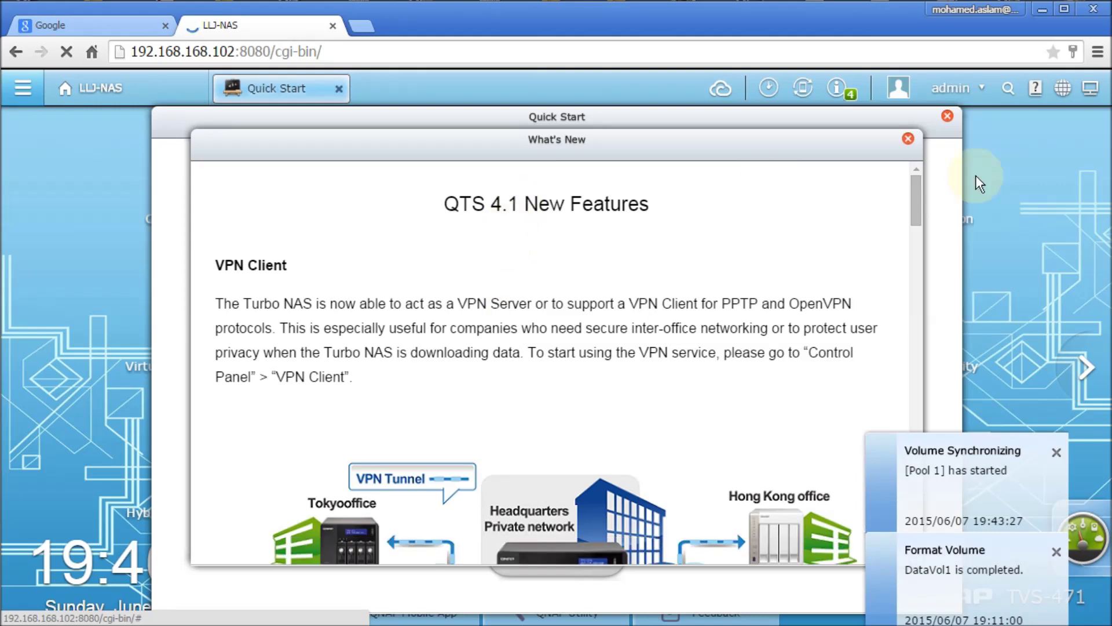
pyautogui.click(908, 139)
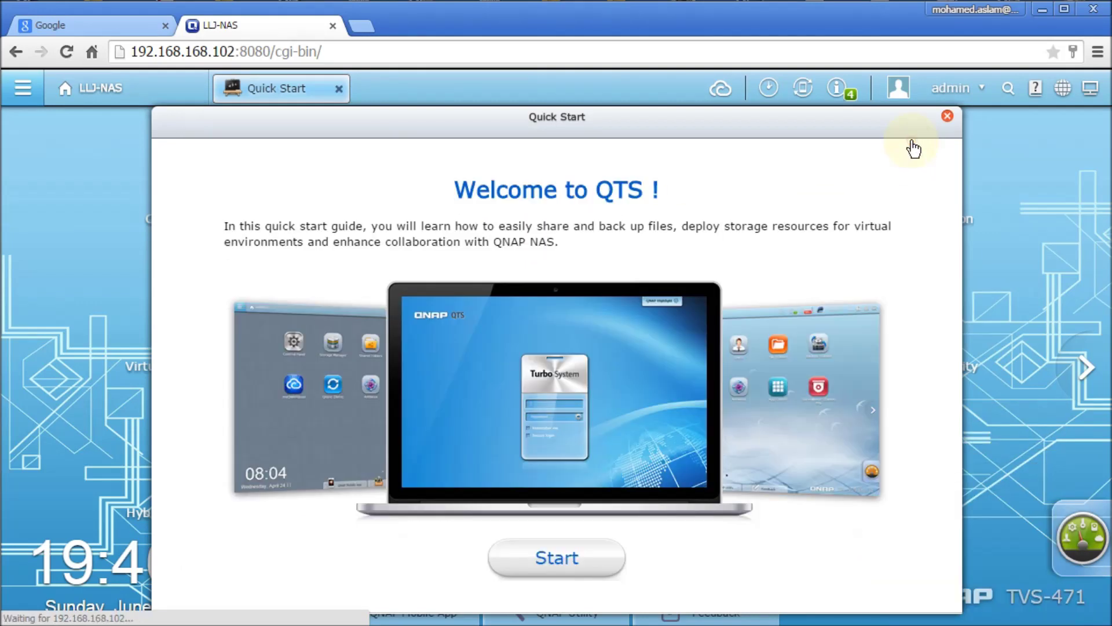
pyautogui.click(947, 117)
# Confirm closing the Quick Start guide and view the Users list, which shows only admin.
pyautogui.click(513, 439)
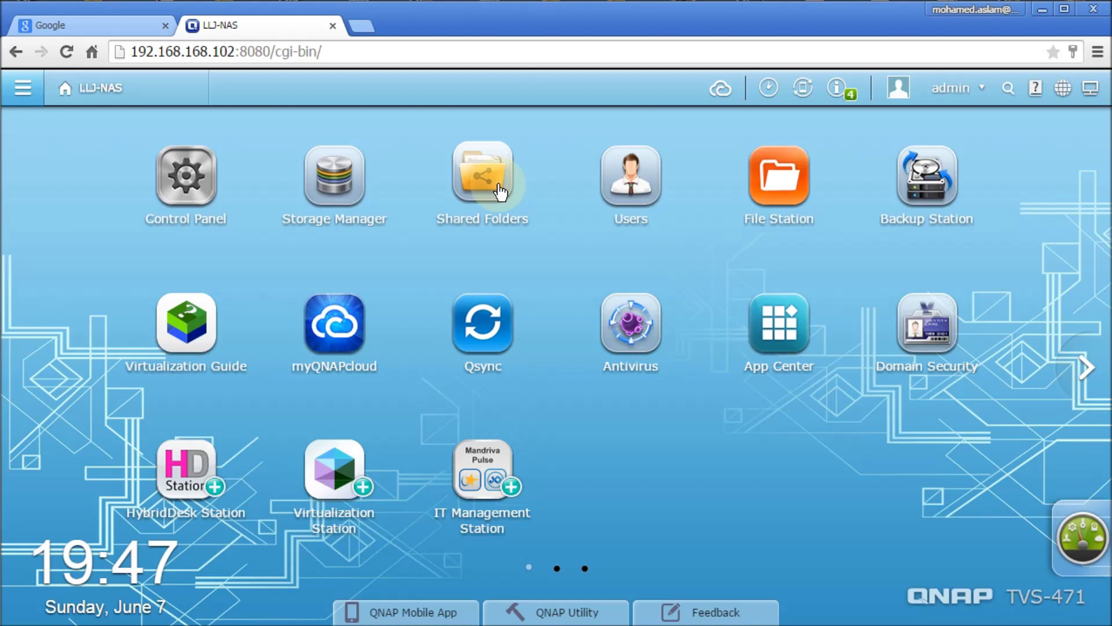
pyautogui.click(659, 183)
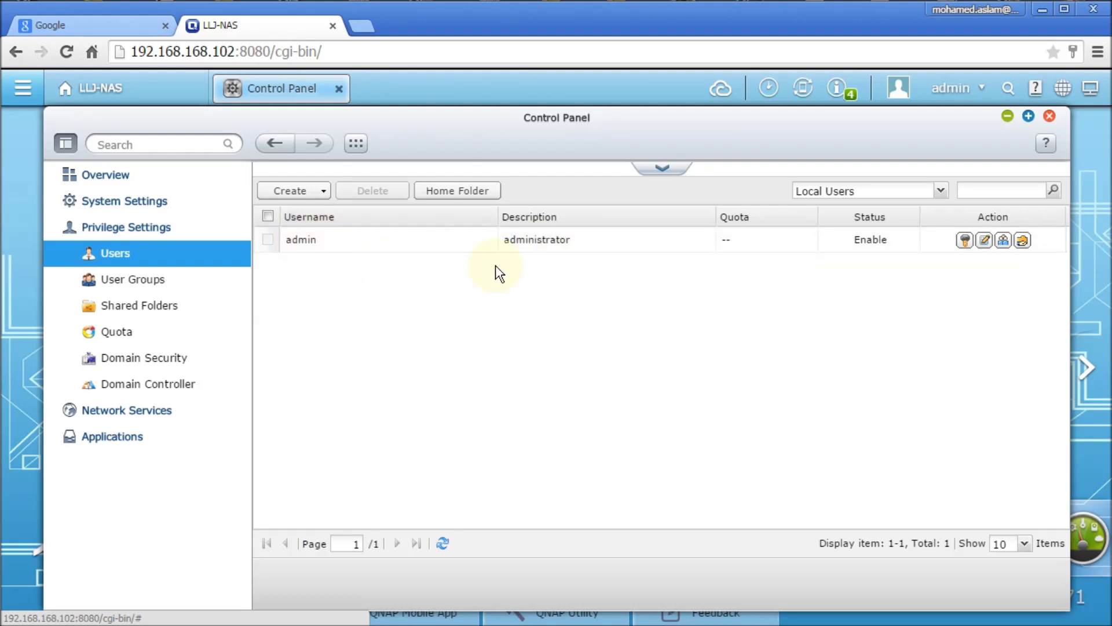
pyautogui.click(942, 193)
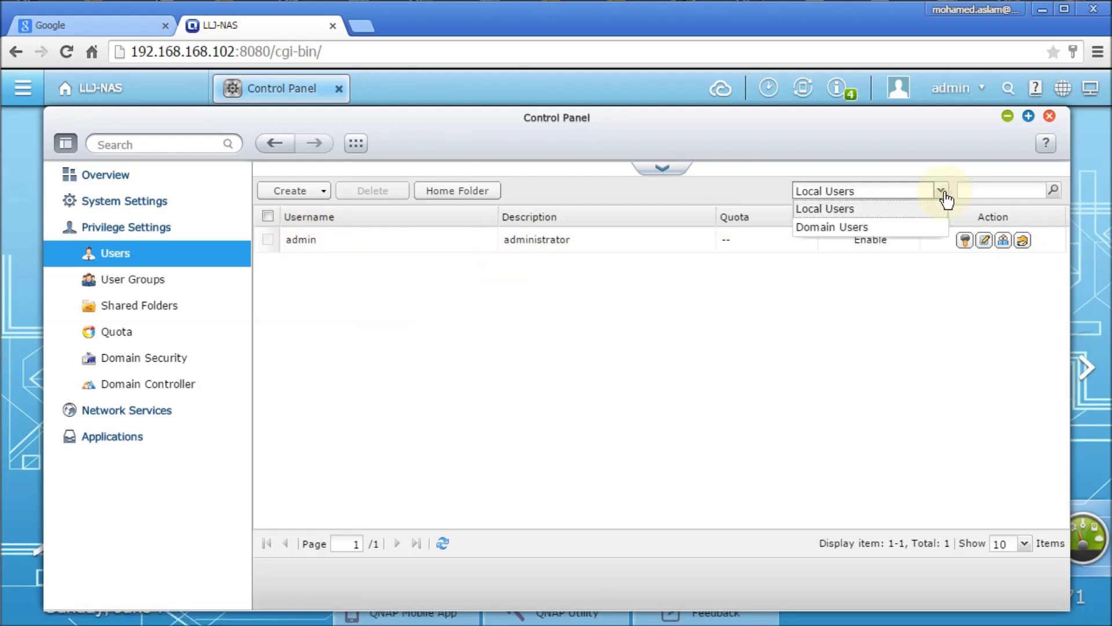
pyautogui.click(847, 228)
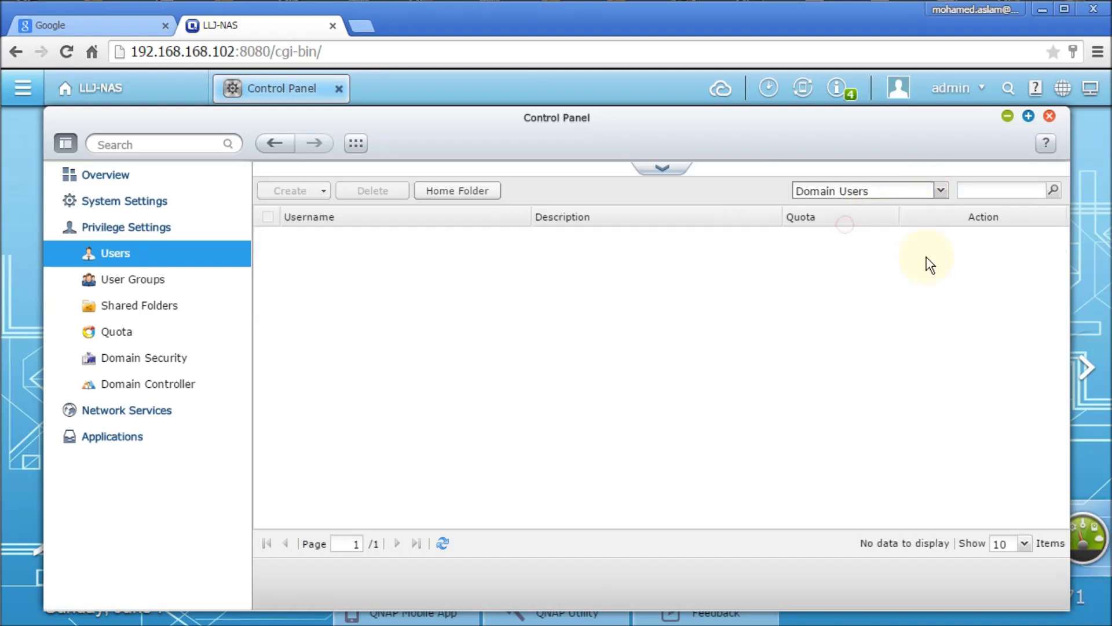
pyautogui.click(944, 191)
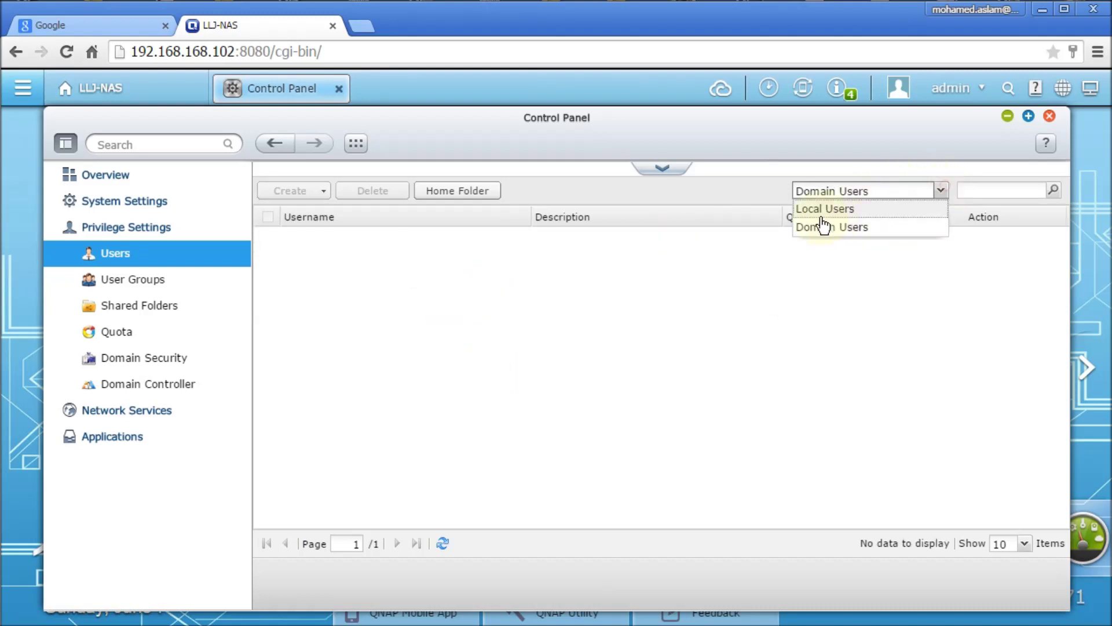
pyautogui.click(819, 210)
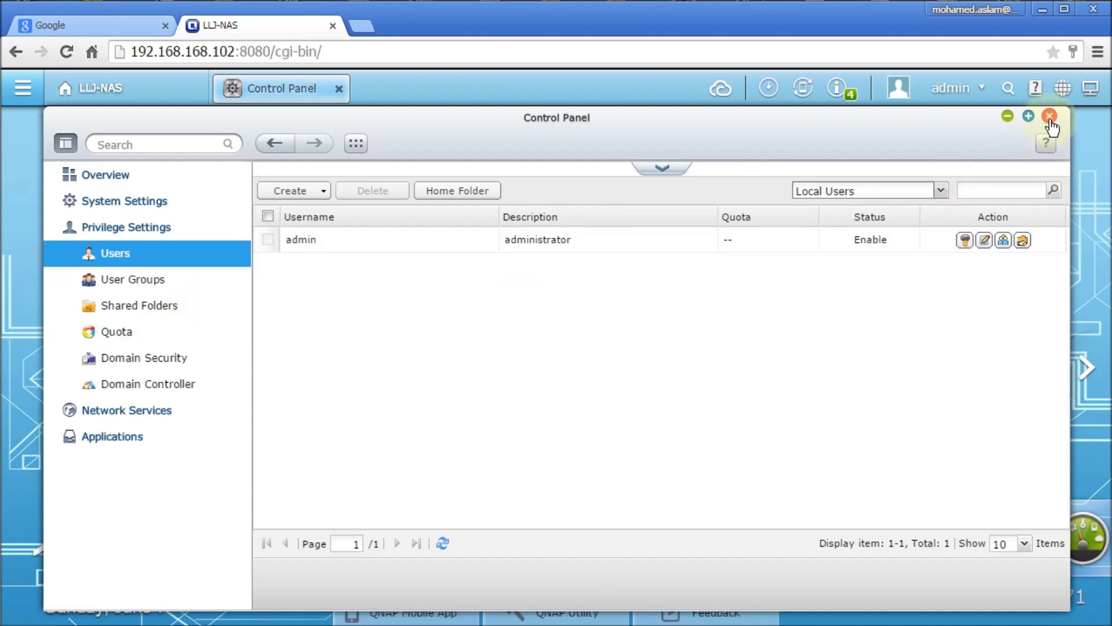
pyautogui.click(1049, 116)
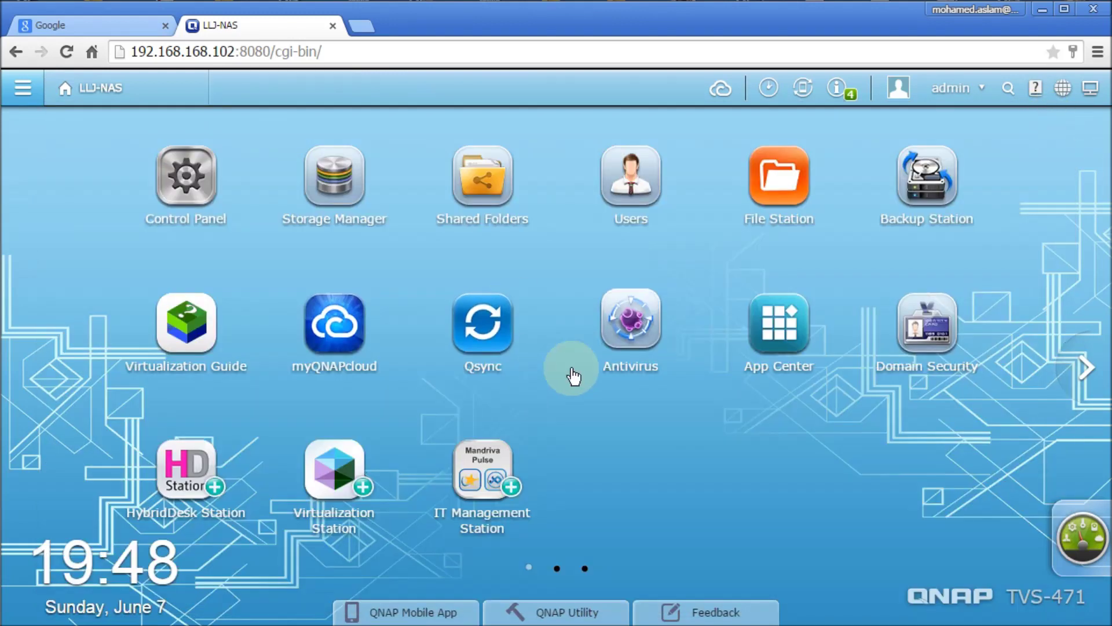
# Open Control Panel's Network settings, dismiss What's New, and view the Wi-Fi tab.
pyautogui.click(168, 186)
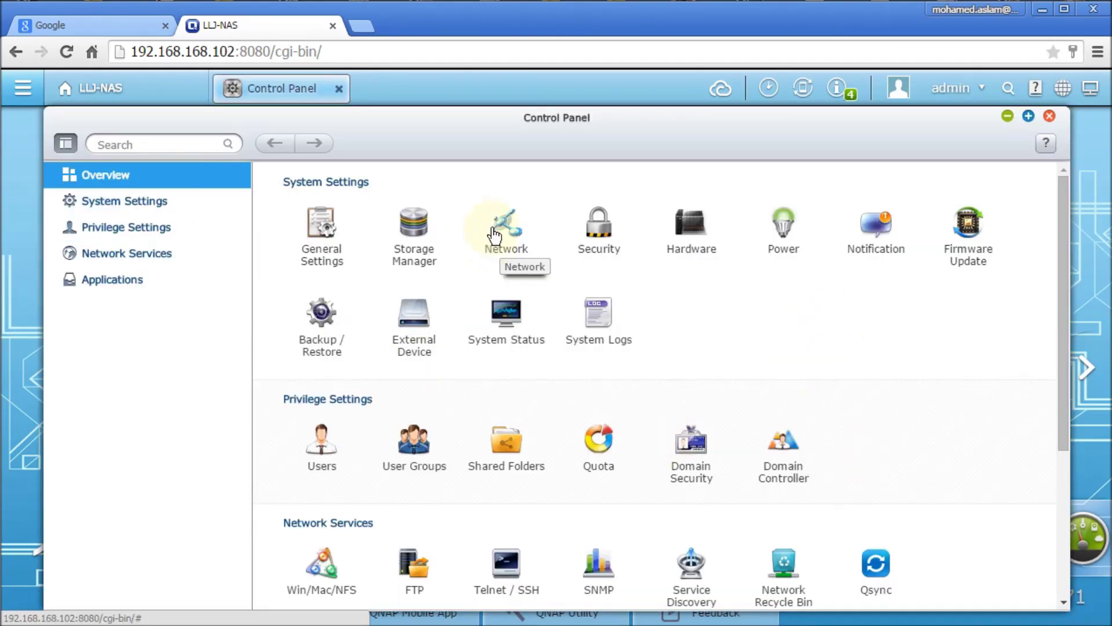
pyautogui.click(503, 222)
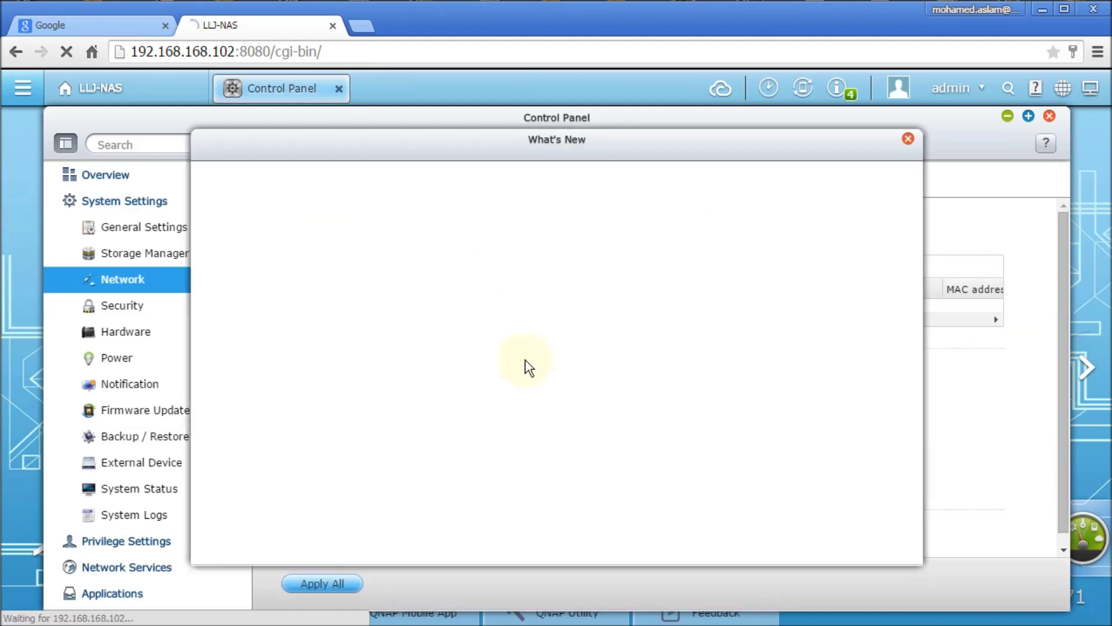
pyautogui.click(908, 141)
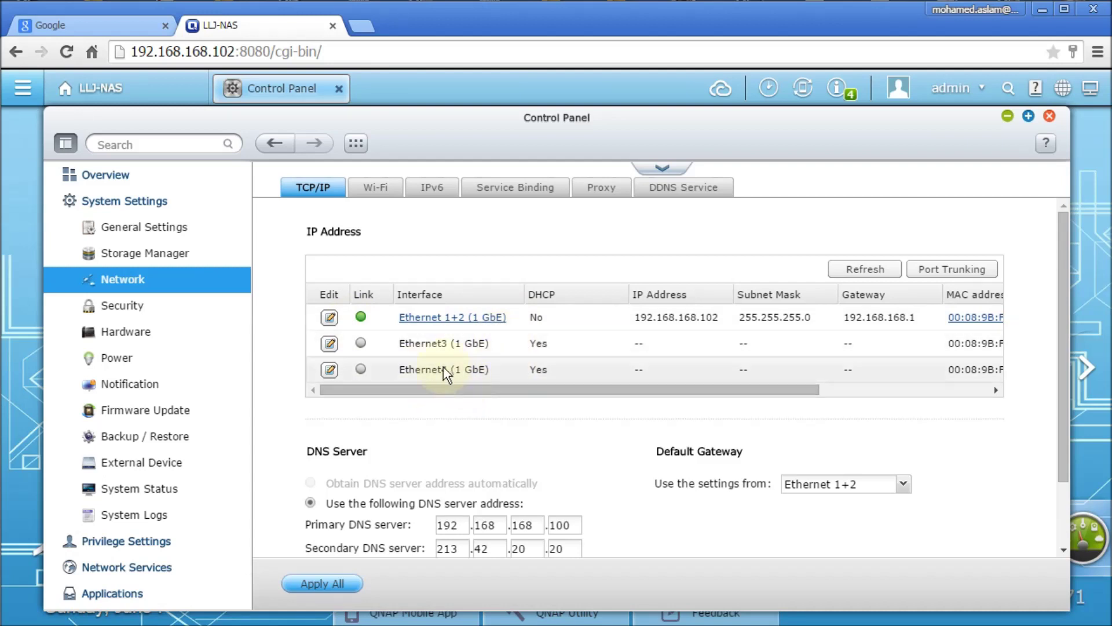
pyautogui.click(378, 189)
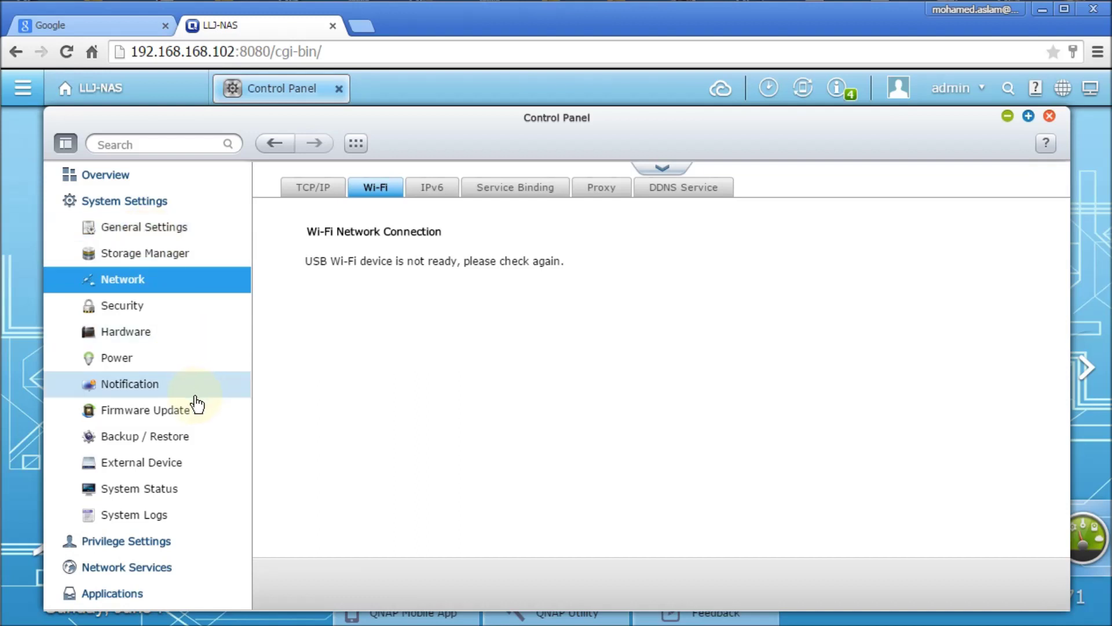
# Check Firmware Update and Backup / Restore's Restore to Factory Default tab, then close Control Panel.
pyautogui.click(124, 416)
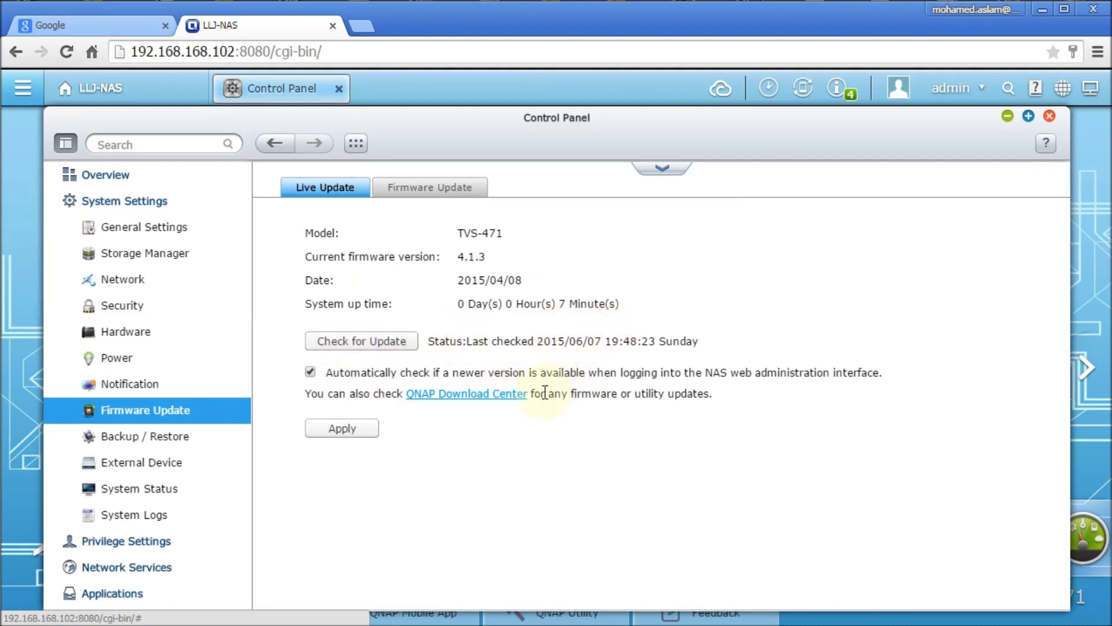
pyautogui.click(149, 442)
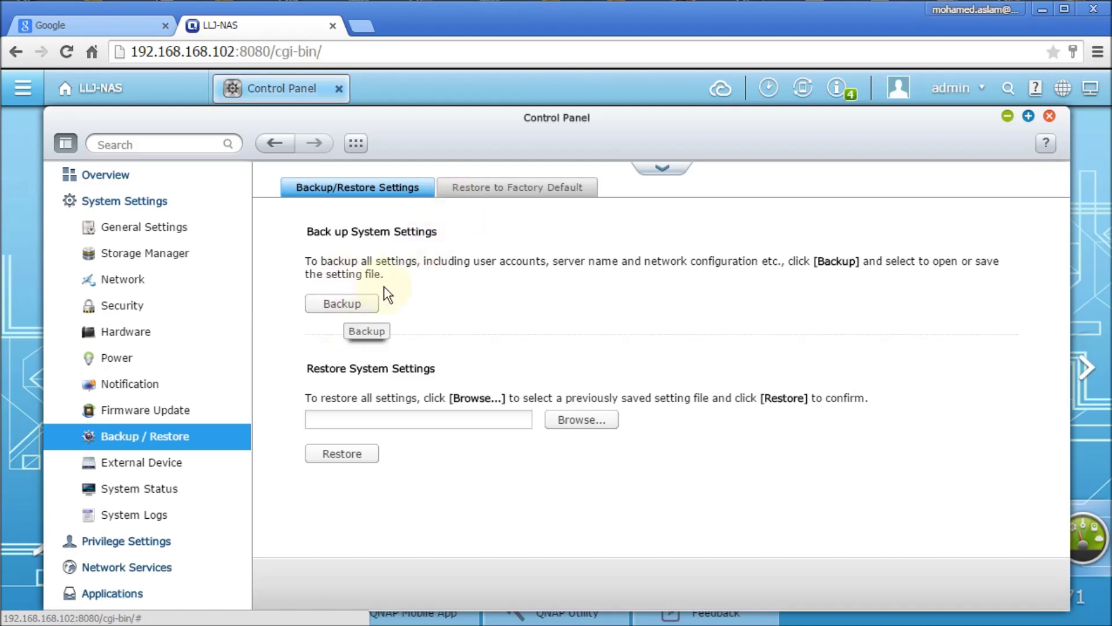
pyautogui.click(339, 308)
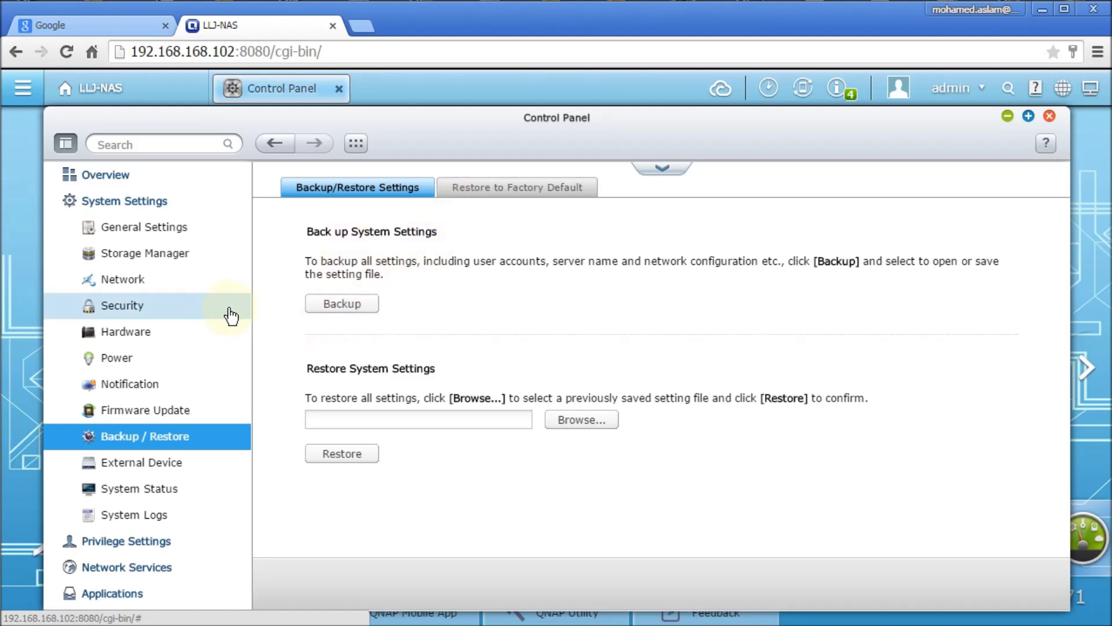
pyautogui.click(505, 193)
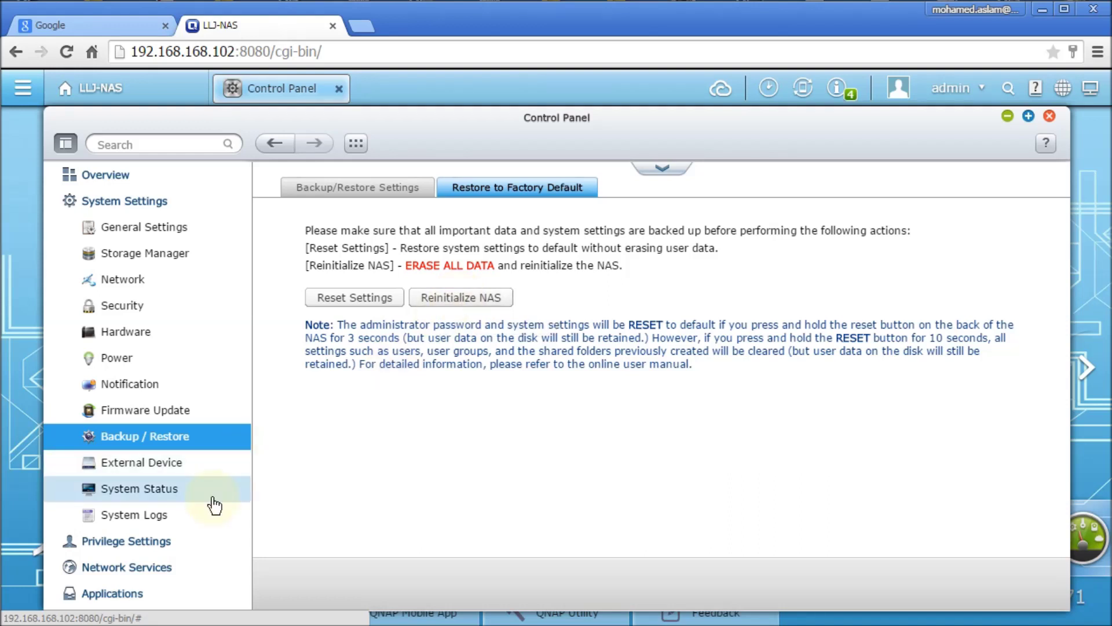
pyautogui.click(1050, 117)
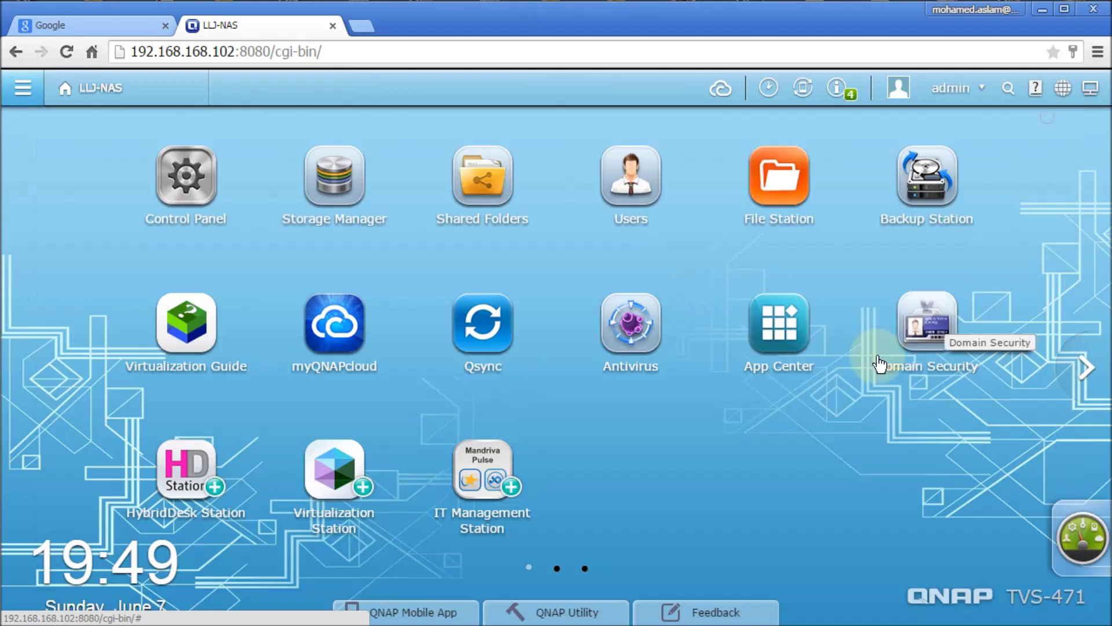
# Launch Storage Manager from the desktop, showing Disk 1's Good health summary.
pyautogui.click(342, 180)
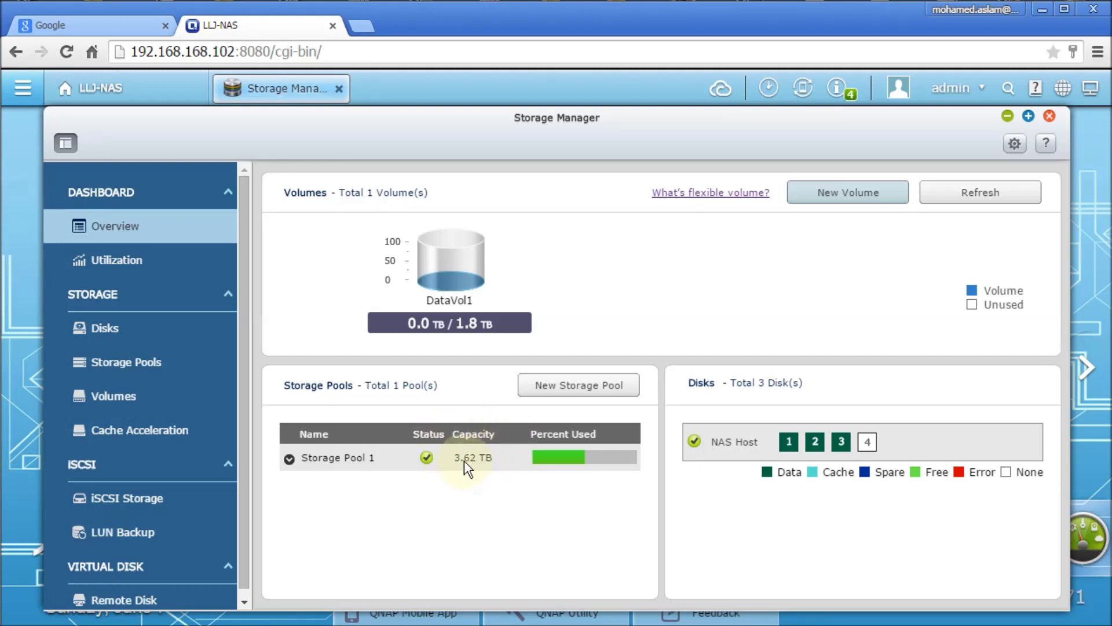
pyautogui.moveTo(443, 461)
# Check Disks 1, 2 and 3 and the empty fourth bay, then view Storage Pool 1's details.
pyautogui.click(118, 330)
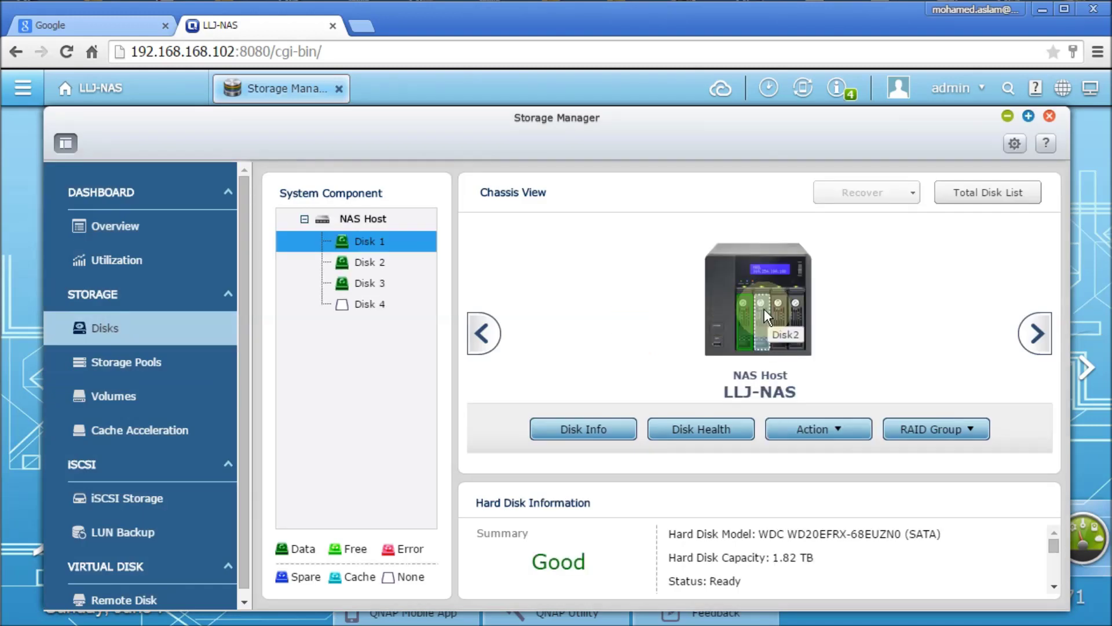
pyautogui.click(763, 308)
pyautogui.click(776, 305)
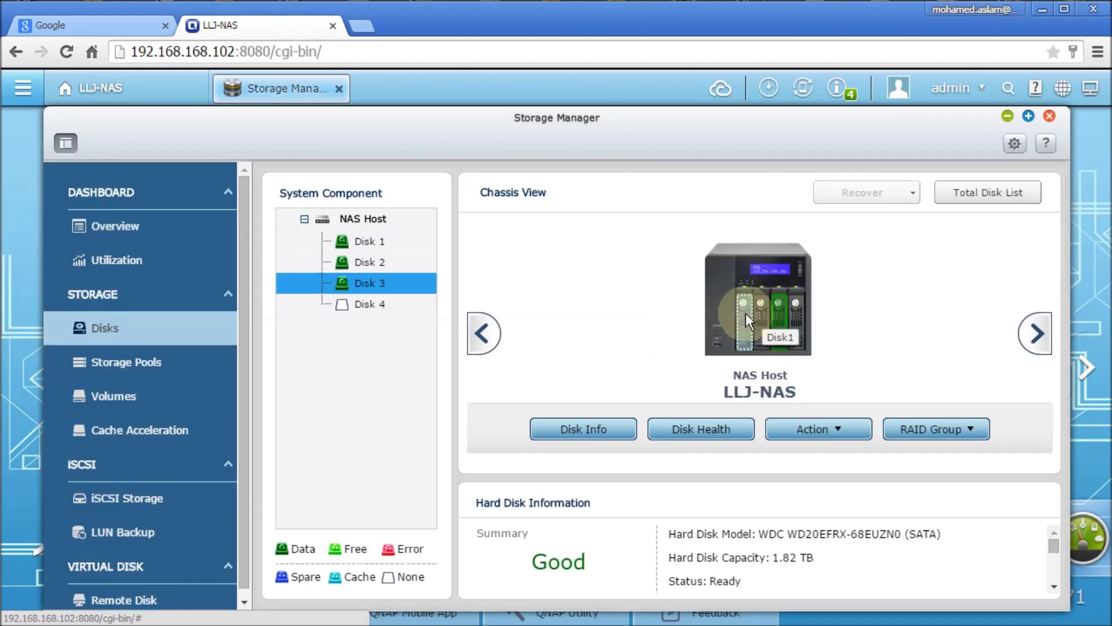
pyautogui.click(745, 313)
pyautogui.moveTo(1053, 549)
pyautogui.mouseDown()
pyautogui.moveTo(1055, 564)
pyautogui.moveTo(1055, 548)
pyautogui.mouseUp()
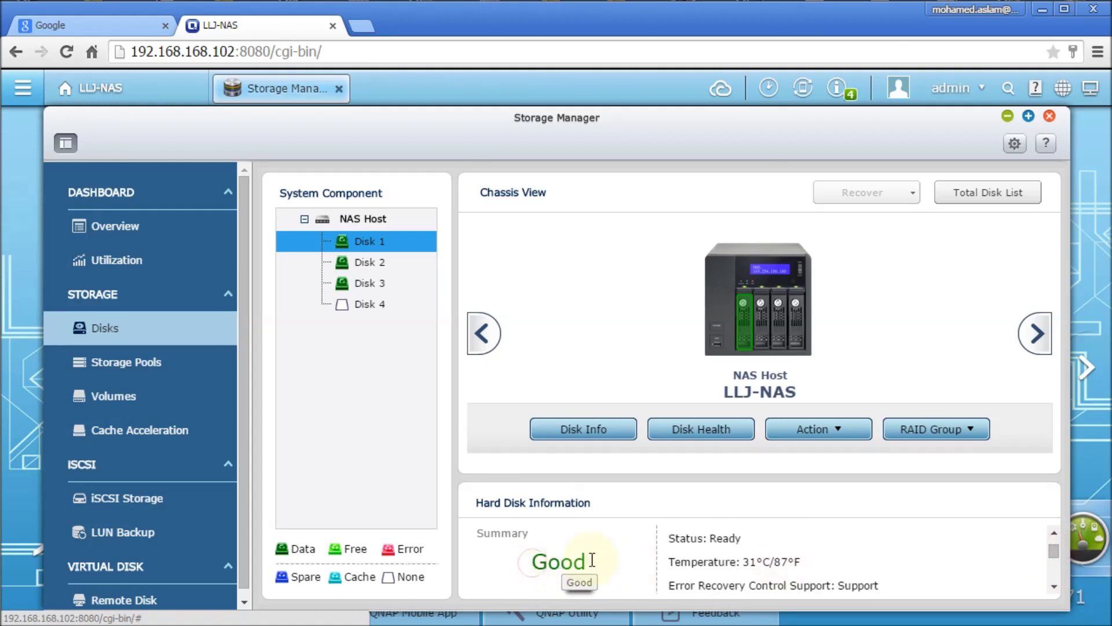
pyautogui.click(346, 262)
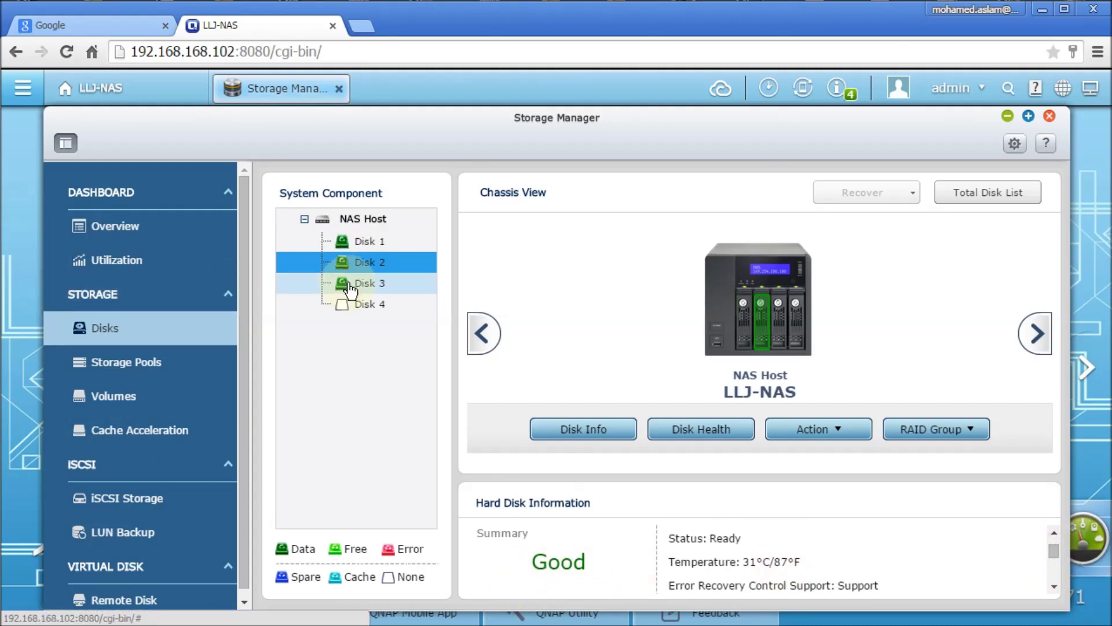
pyautogui.click(349, 284)
pyautogui.click(345, 305)
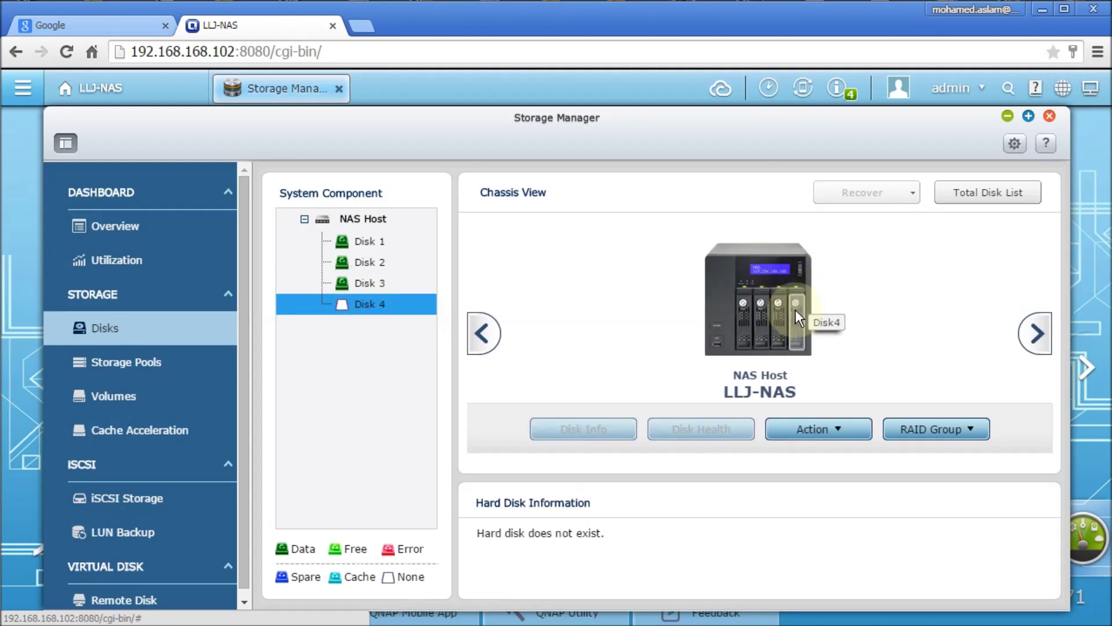
pyautogui.click(164, 373)
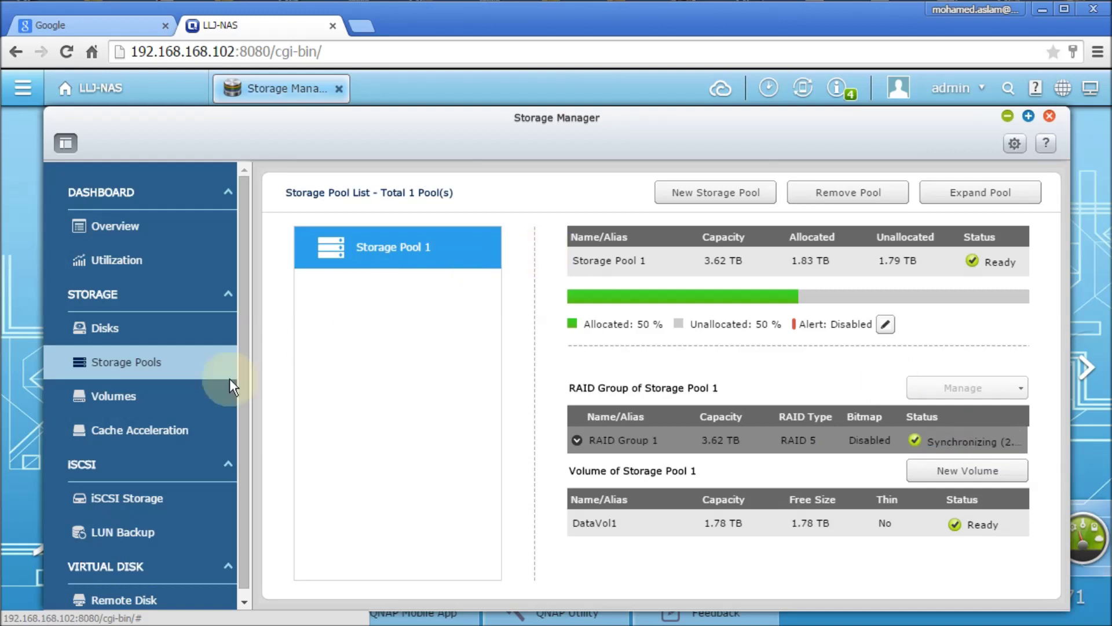
# Browse the volume and cache acceleration pages, then reach the empty iSCSI Storage page.
pyautogui.click(129, 398)
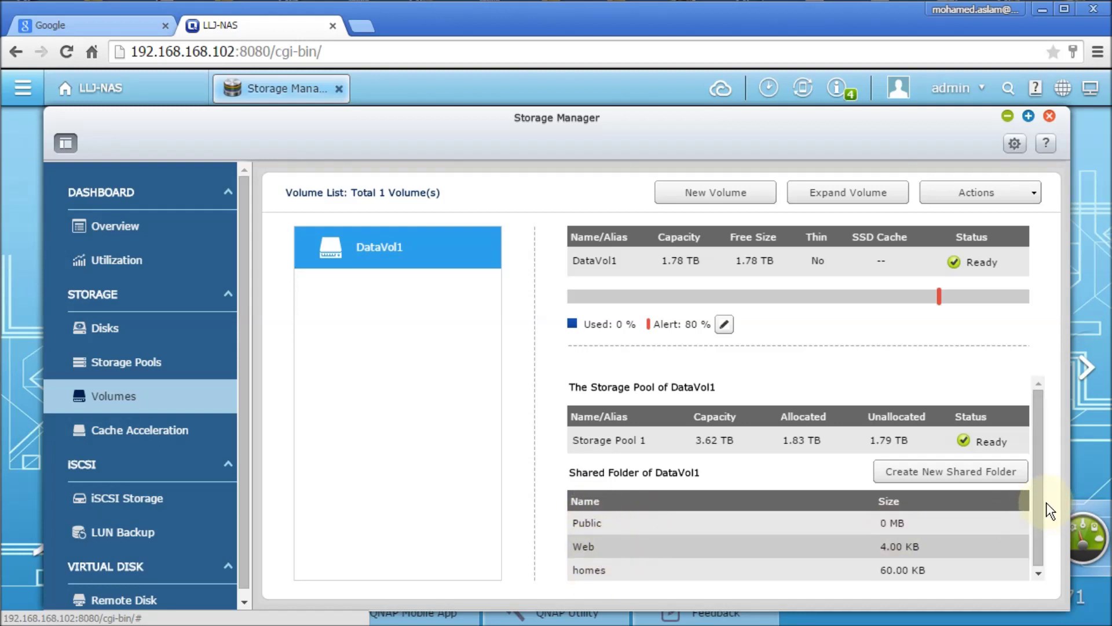
pyautogui.scroll(-1, 1038, 531)
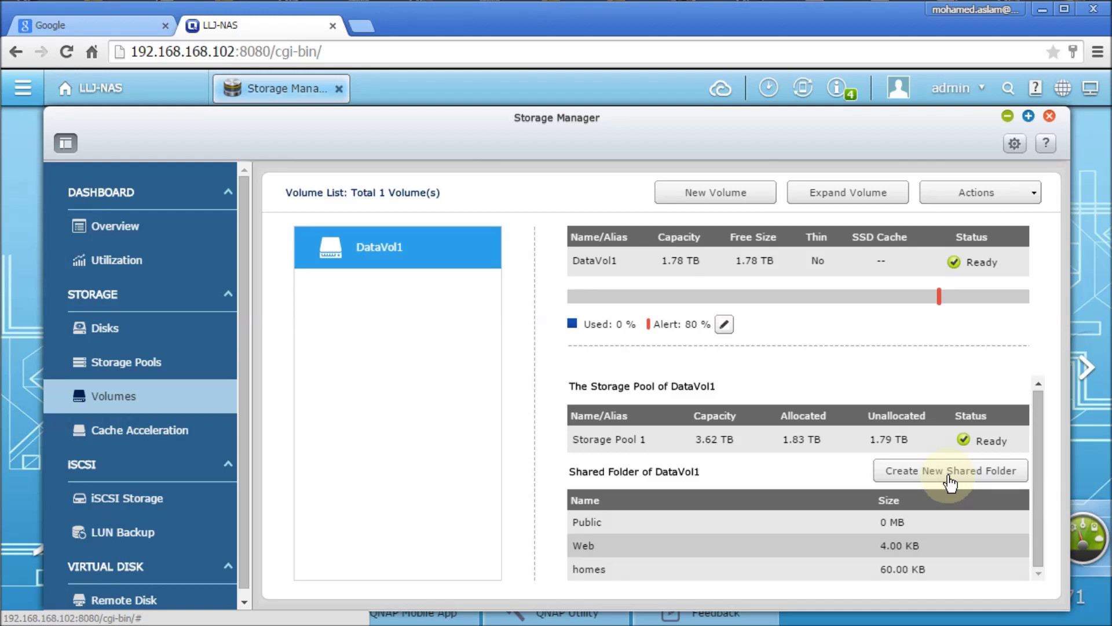
pyautogui.click(138, 433)
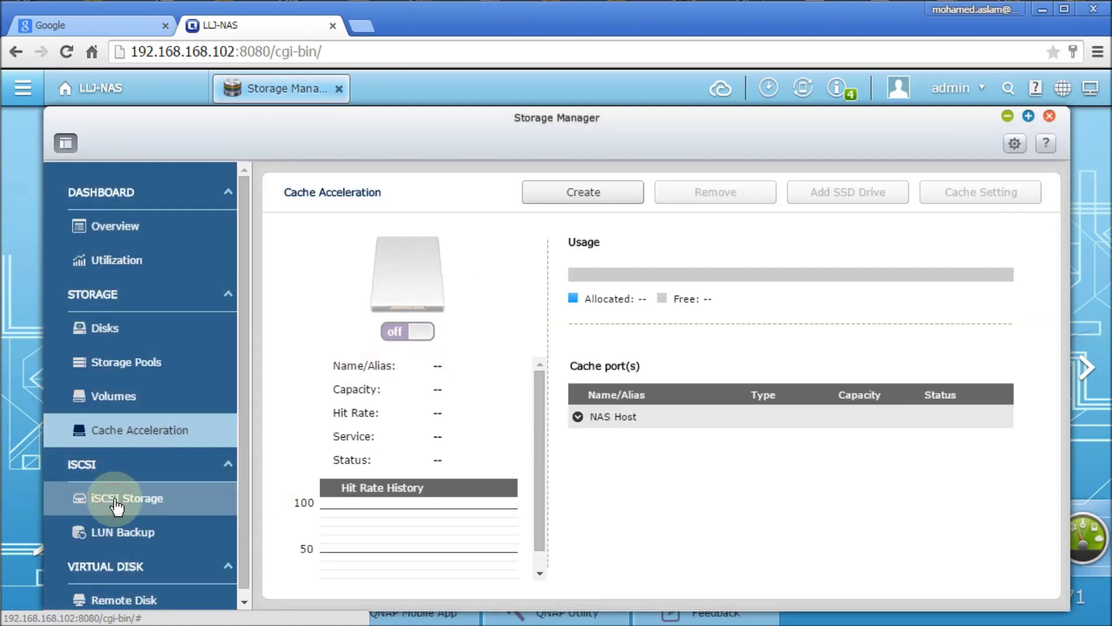
pyautogui.click(116, 505)
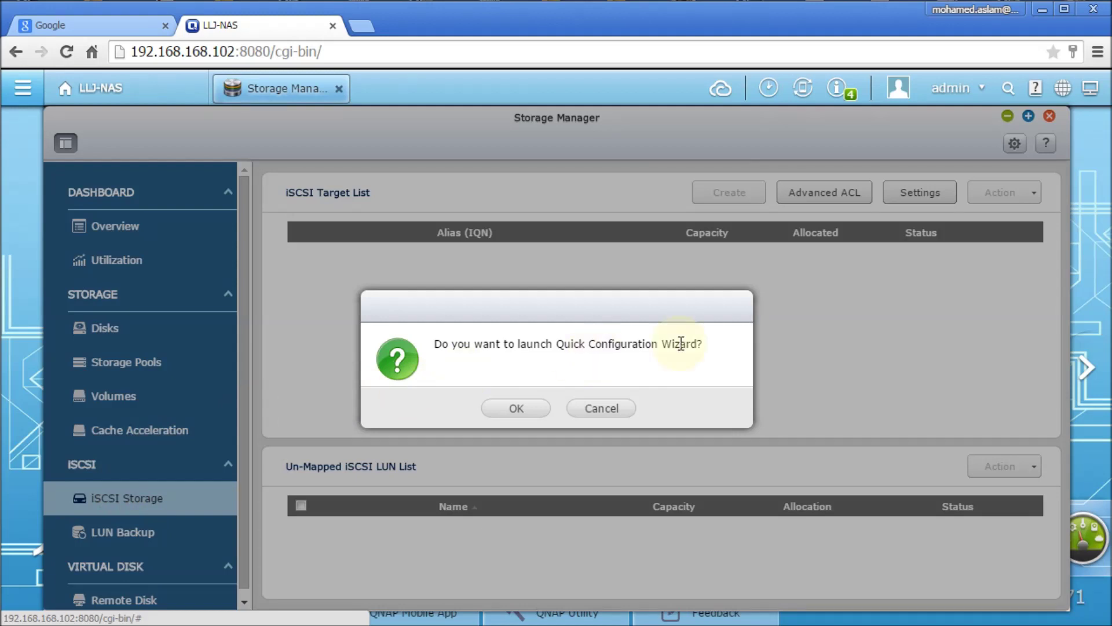
# Launch the iSCSI Quick Configuration Wizard, name the new target 'test', and leave CHAP off.
pyautogui.click(510, 413)
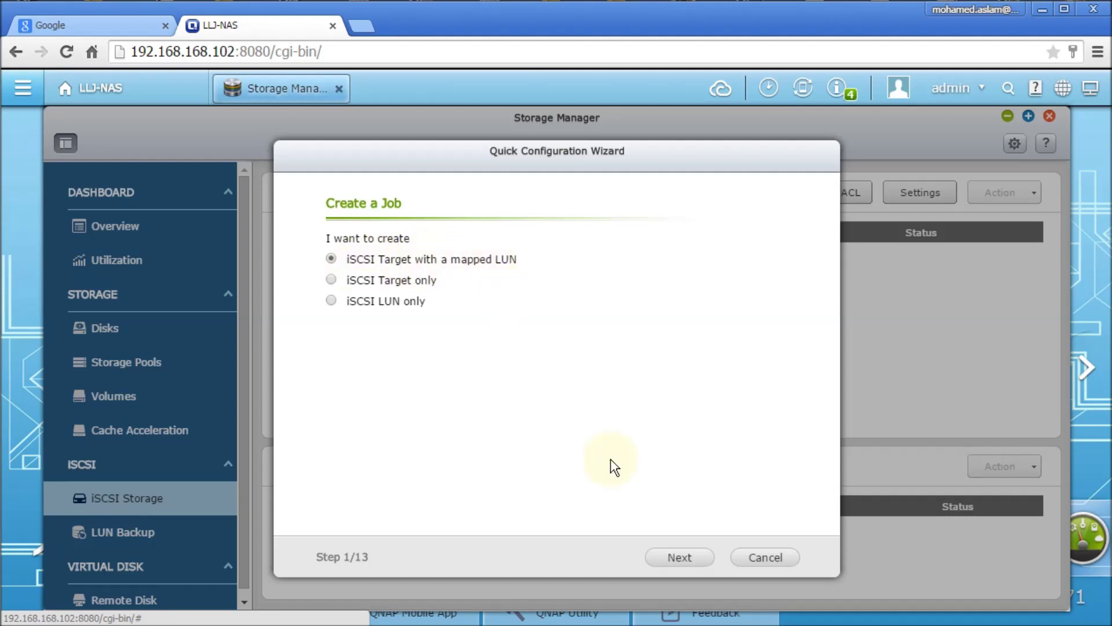
pyautogui.click(693, 560)
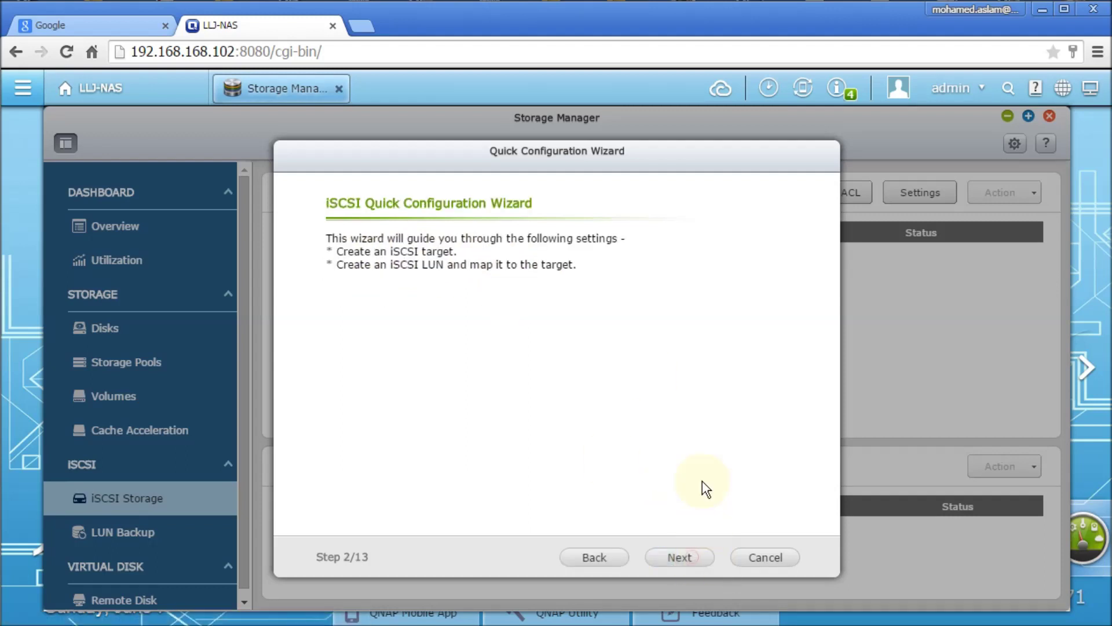
pyautogui.click(679, 557)
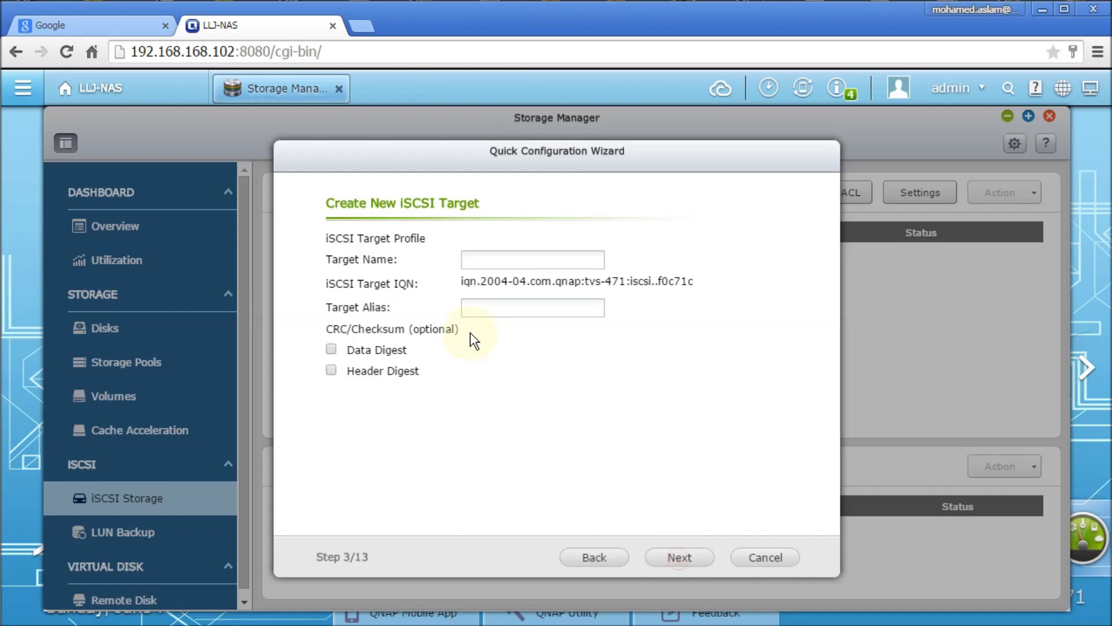
pyautogui.click(475, 259)
pyautogui.write('test')
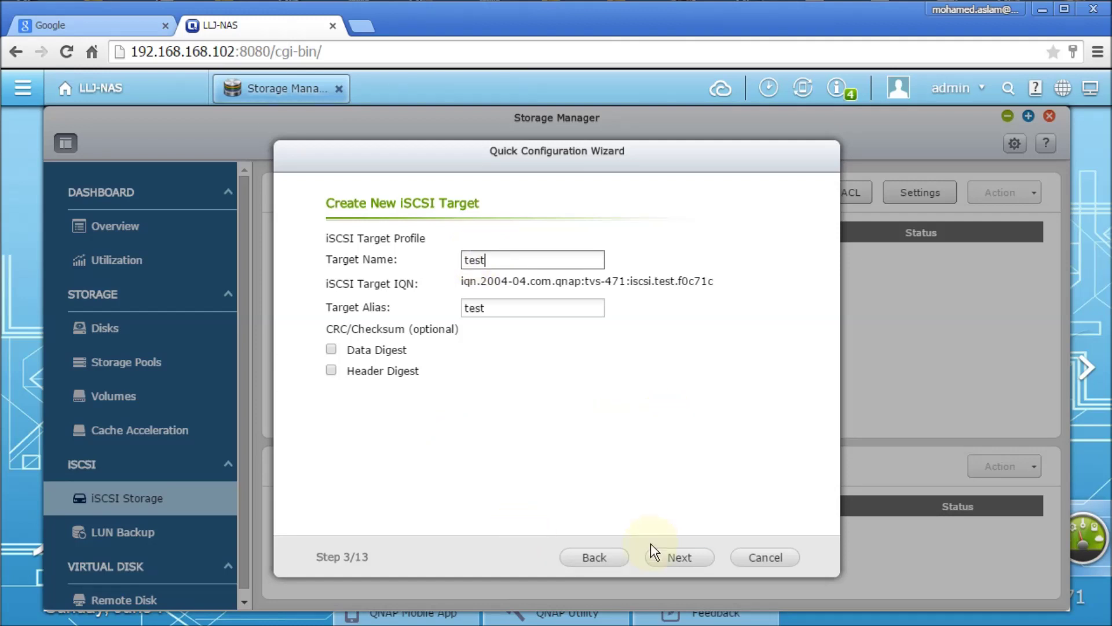
pyautogui.click(677, 555)
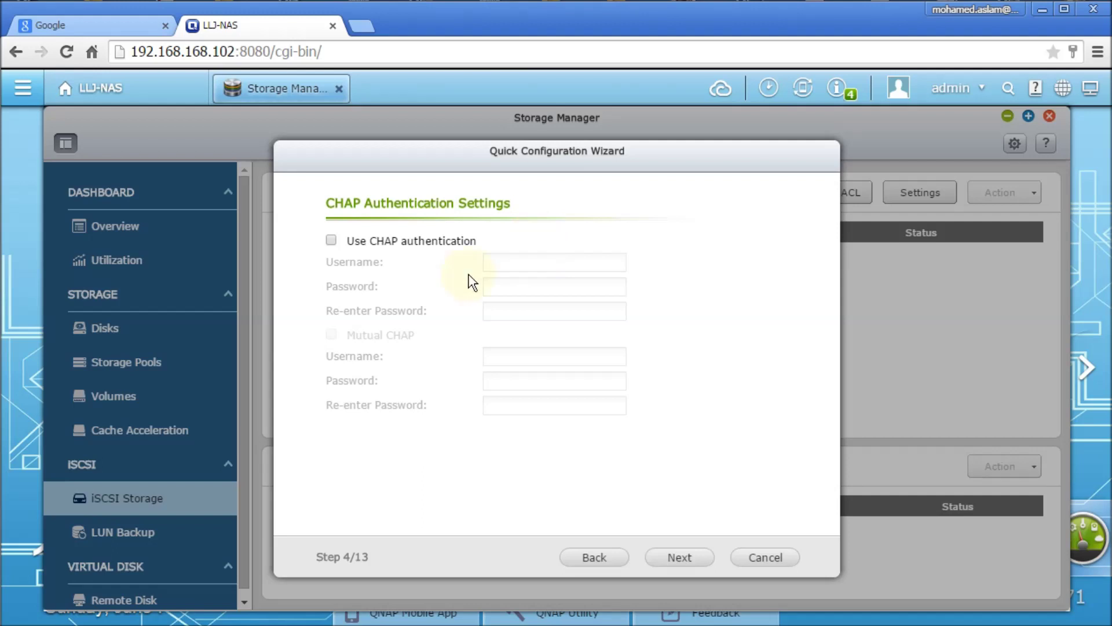
pyautogui.click(678, 560)
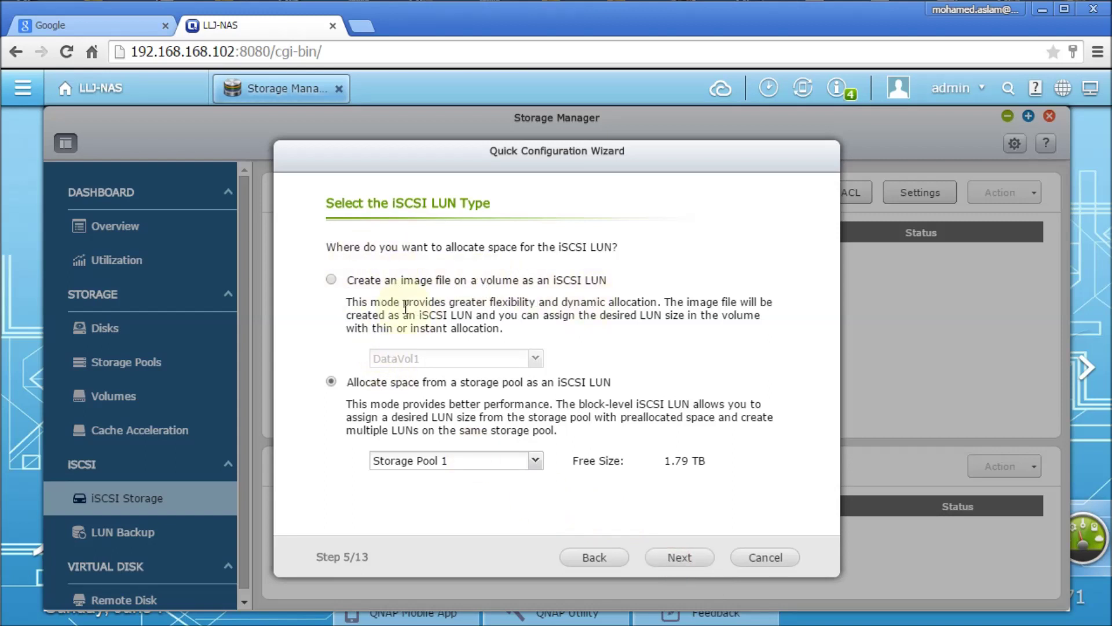
# Place the LUN as an image file on DataVol1, advance to LUN settings, then cancel the wizard.
pyautogui.click(536, 461)
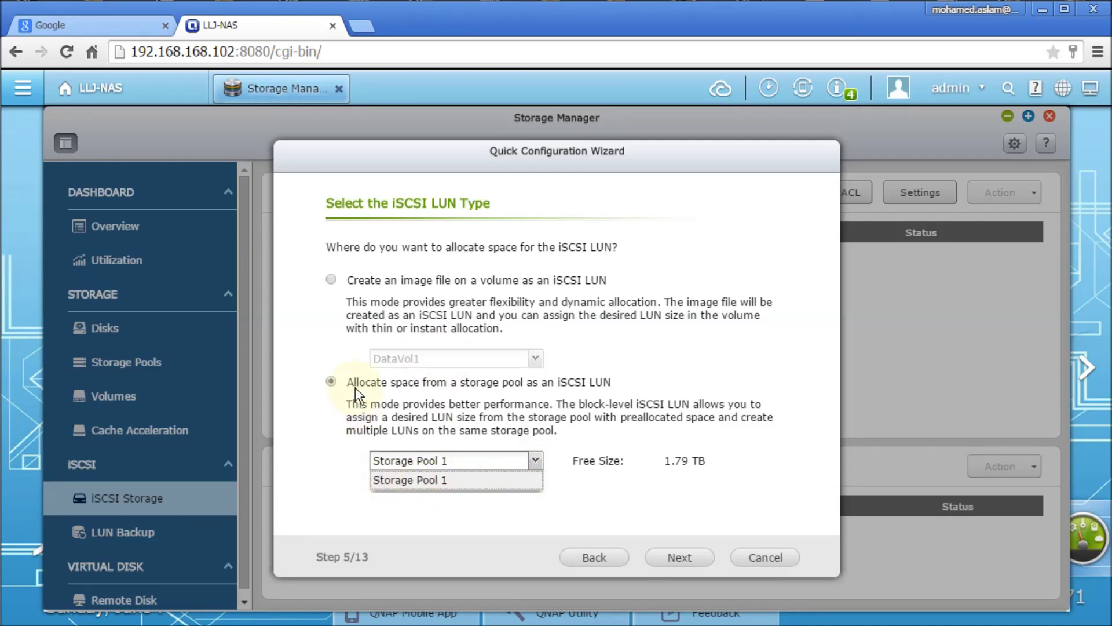
pyautogui.click(373, 408)
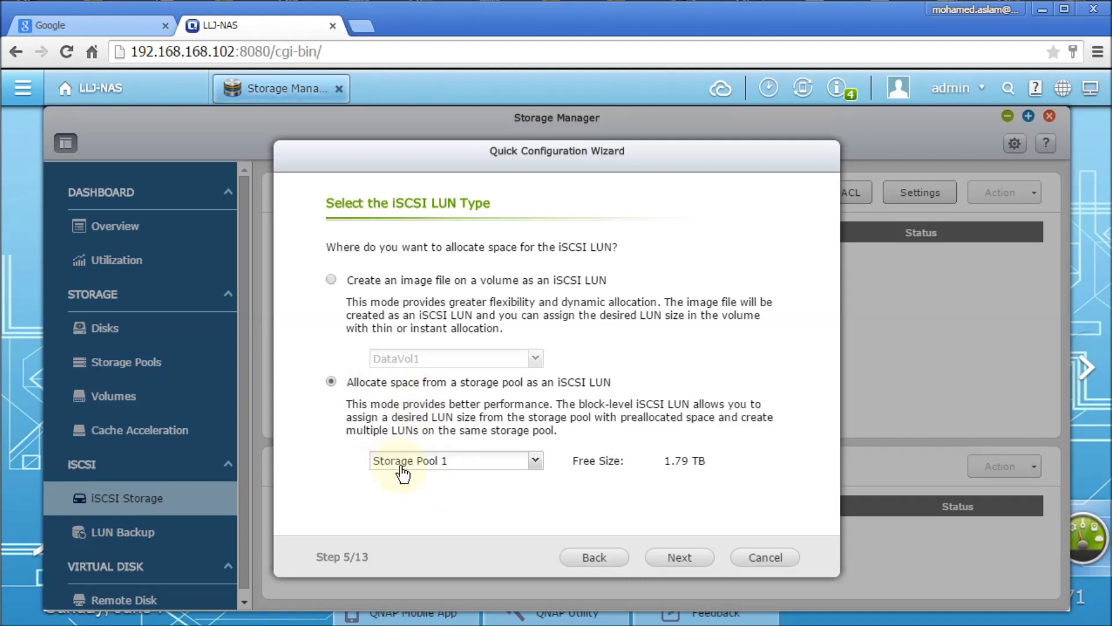
pyautogui.click(331, 279)
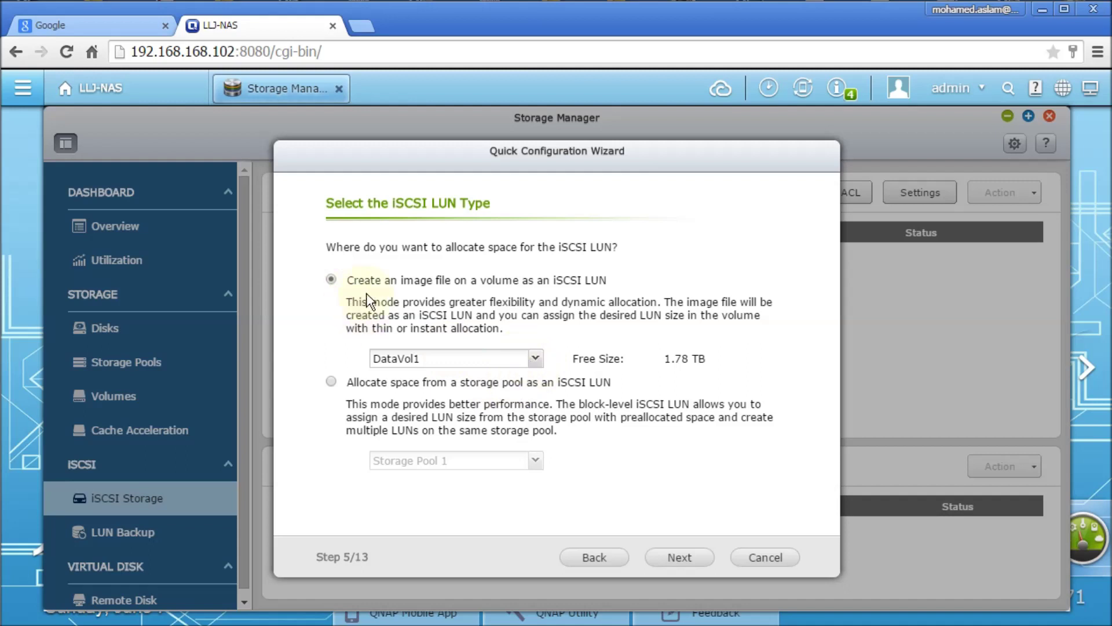
pyautogui.click(534, 359)
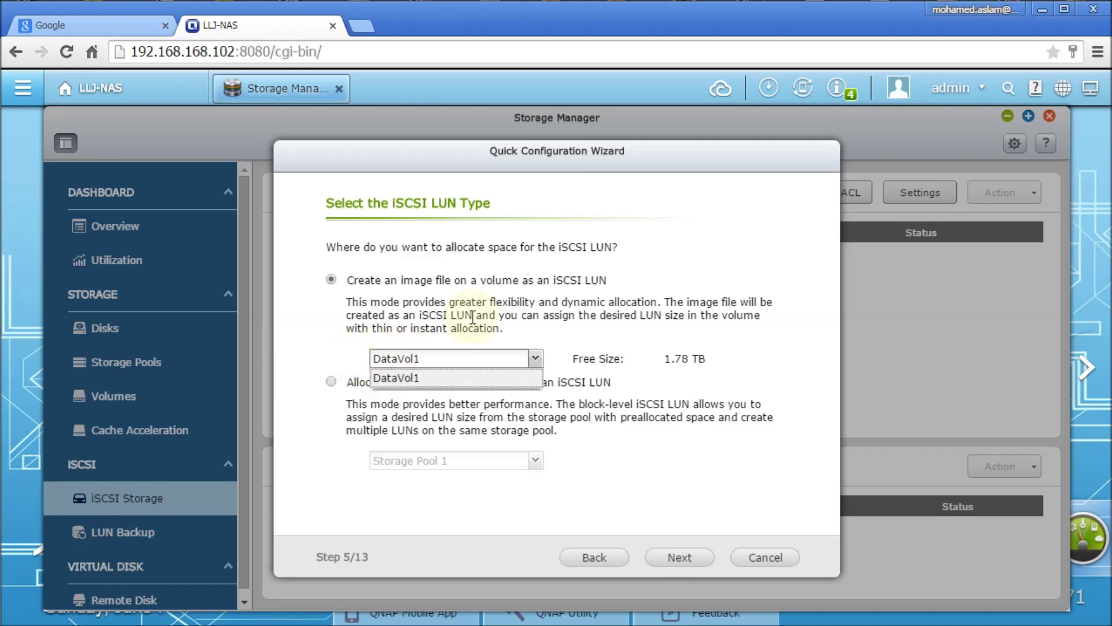
pyautogui.click(530, 317)
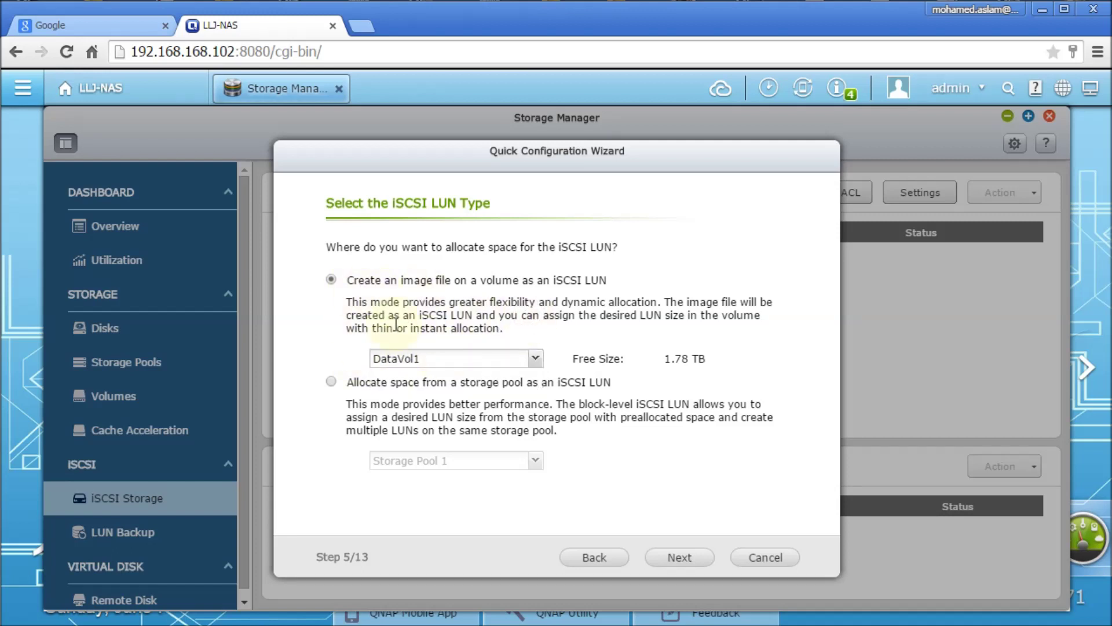
pyautogui.click(676, 557)
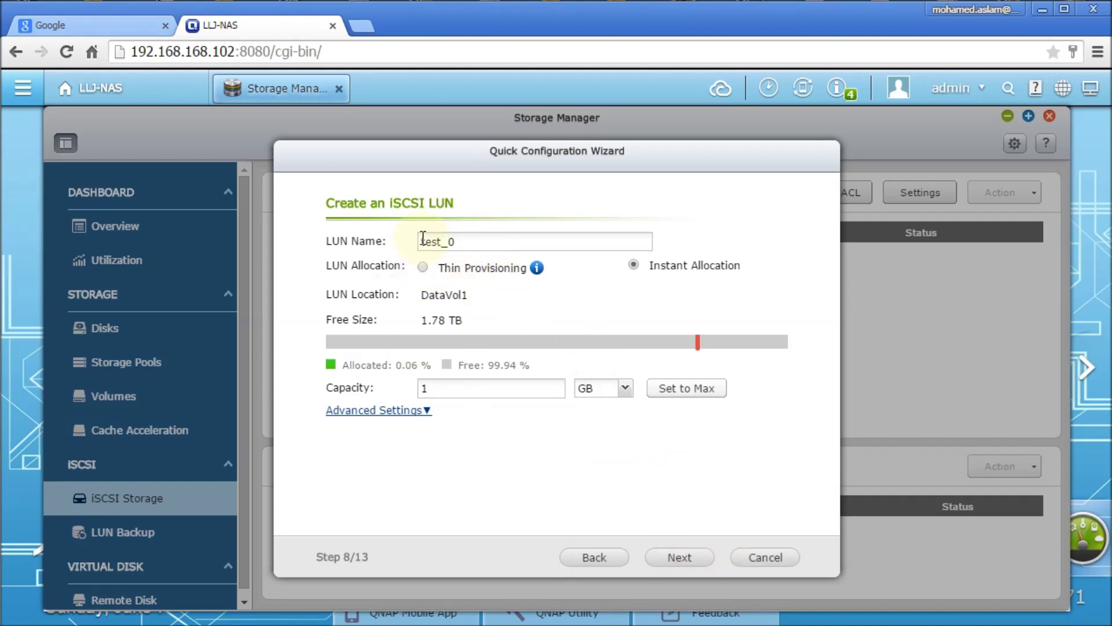
pyautogui.click(783, 559)
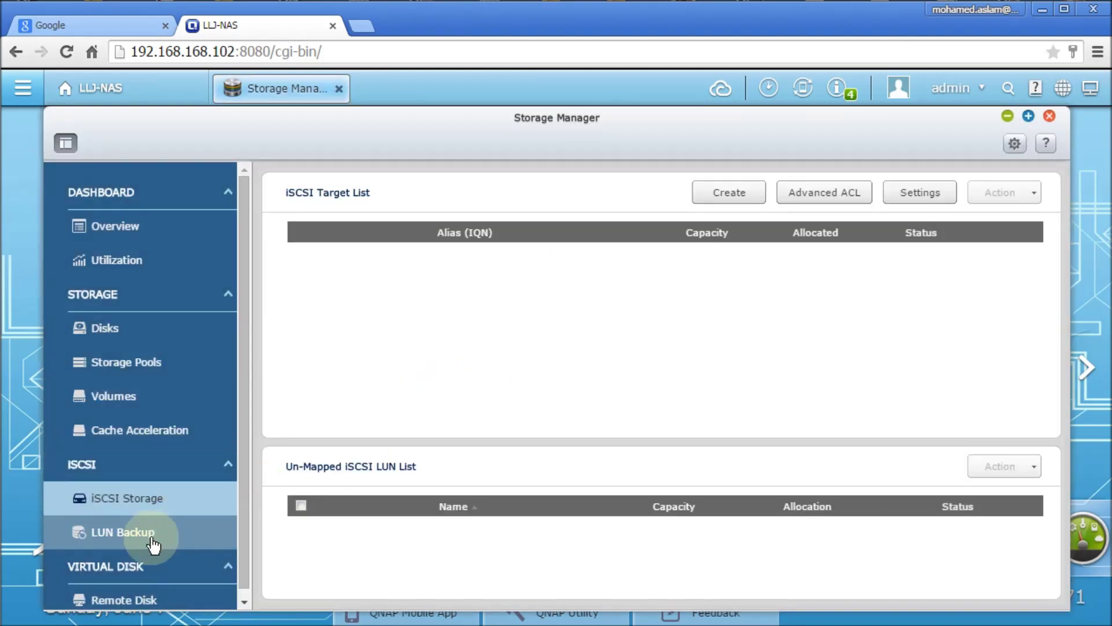
# Look over the LUN Backup and iSCSI Storage pages, then close Storage Manager.
pyautogui.click(150, 543)
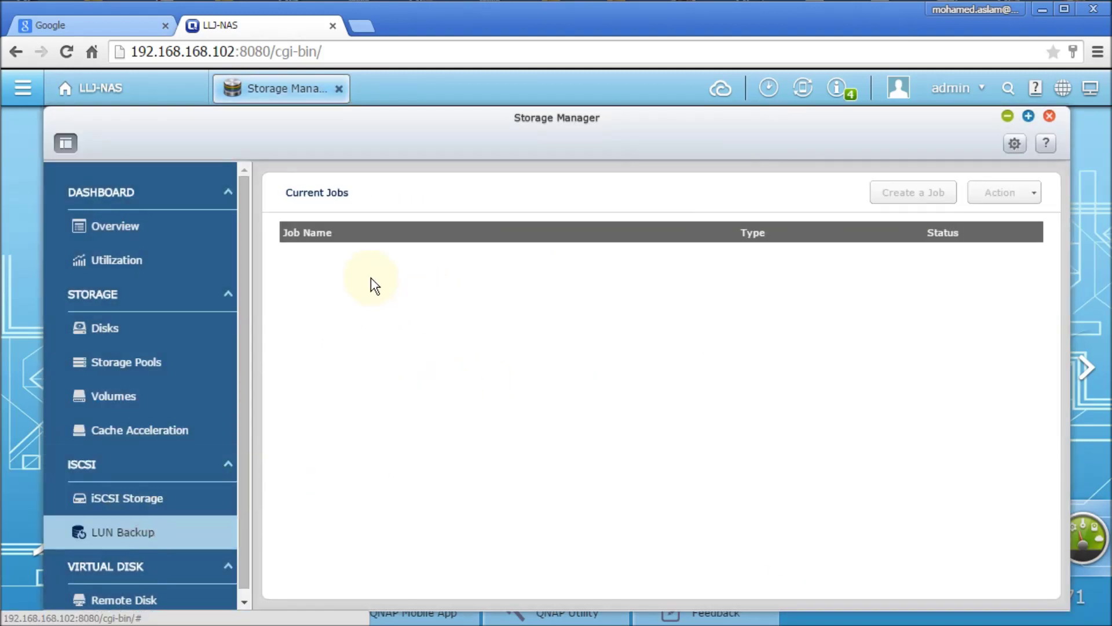
pyautogui.click(137, 509)
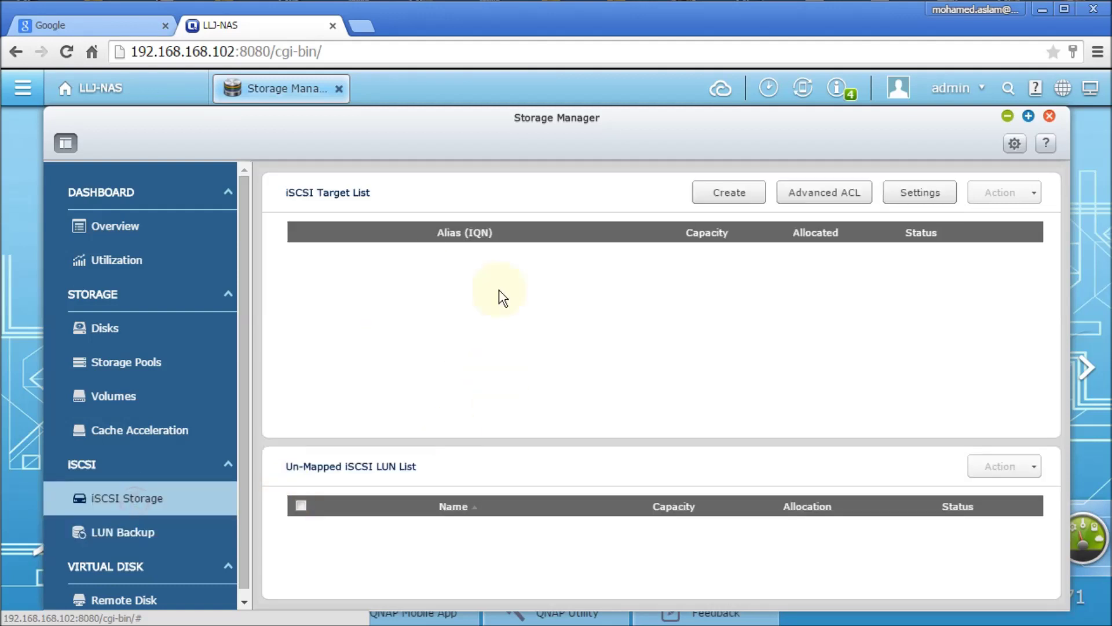
pyautogui.click(126, 538)
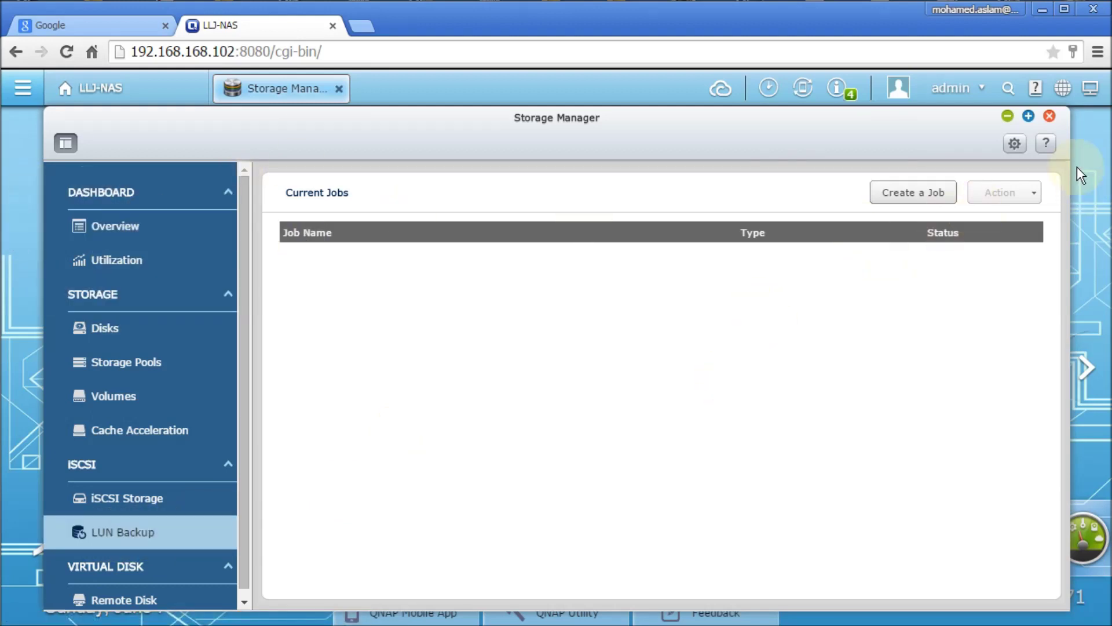
pyautogui.click(1048, 116)
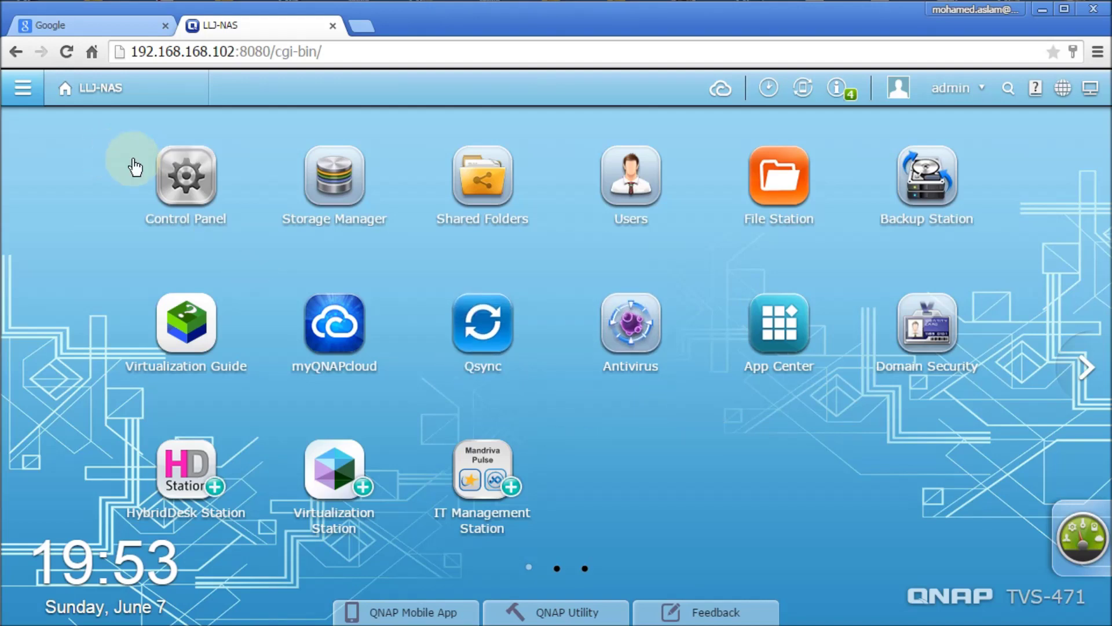
# Open Control Panel's Users list filtered to Domain Users, then the Domain Security > Domain Controller page.
pyautogui.click(194, 189)
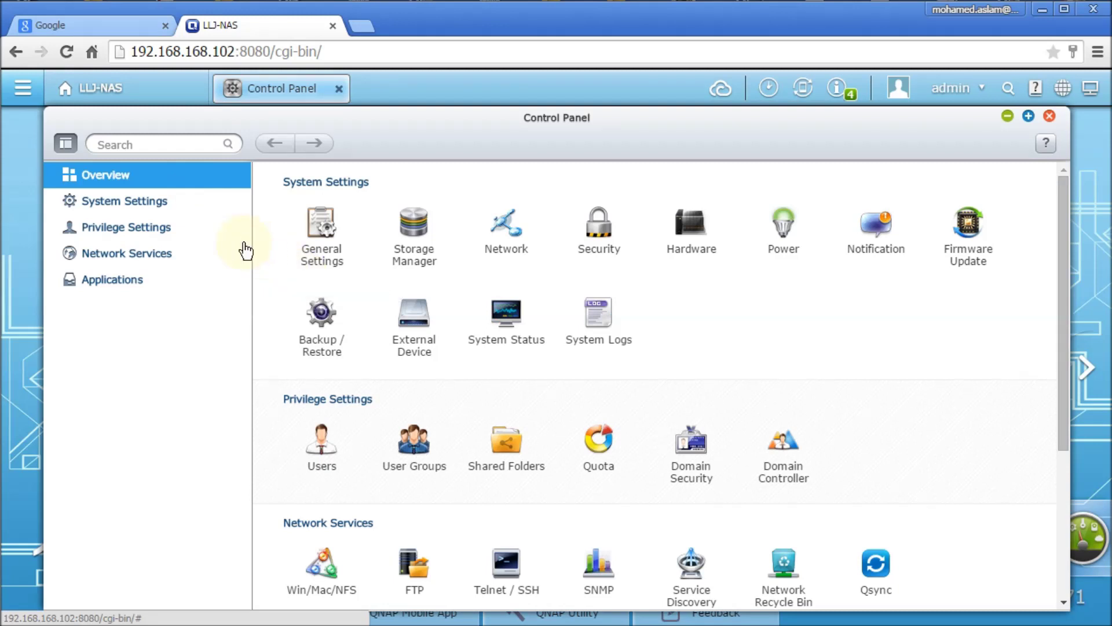
pyautogui.click(141, 234)
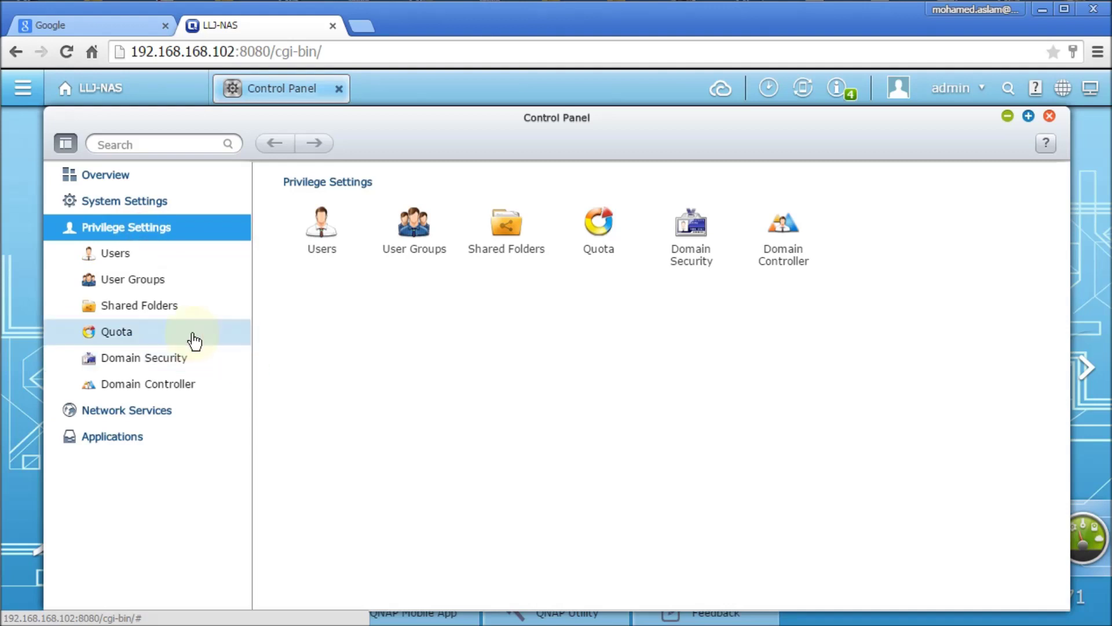
pyautogui.click(117, 265)
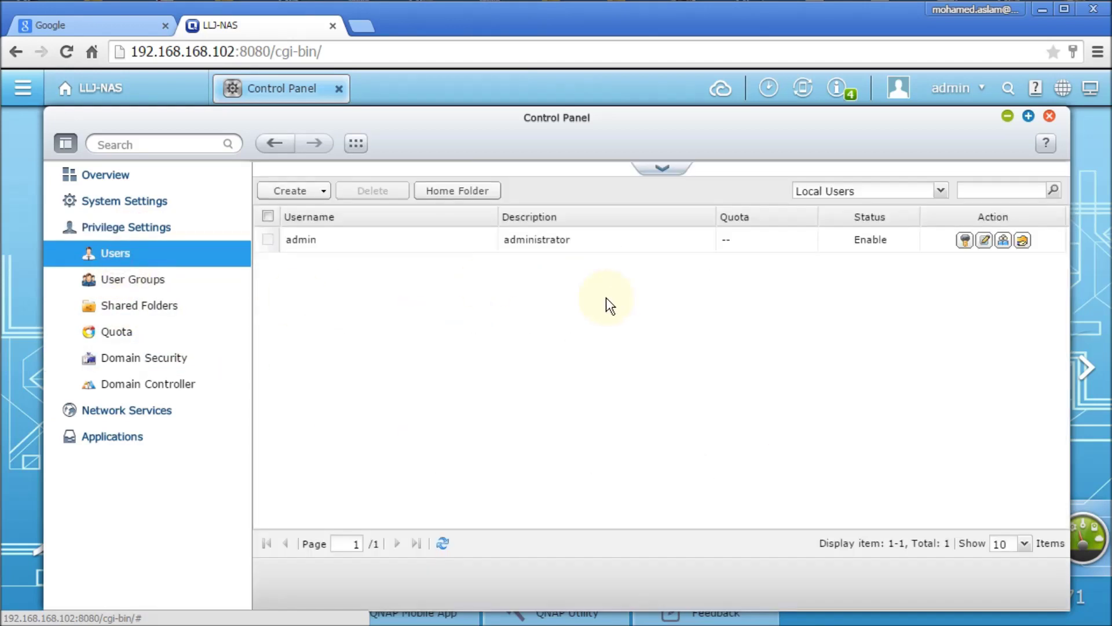
pyautogui.click(939, 189)
pyautogui.click(813, 228)
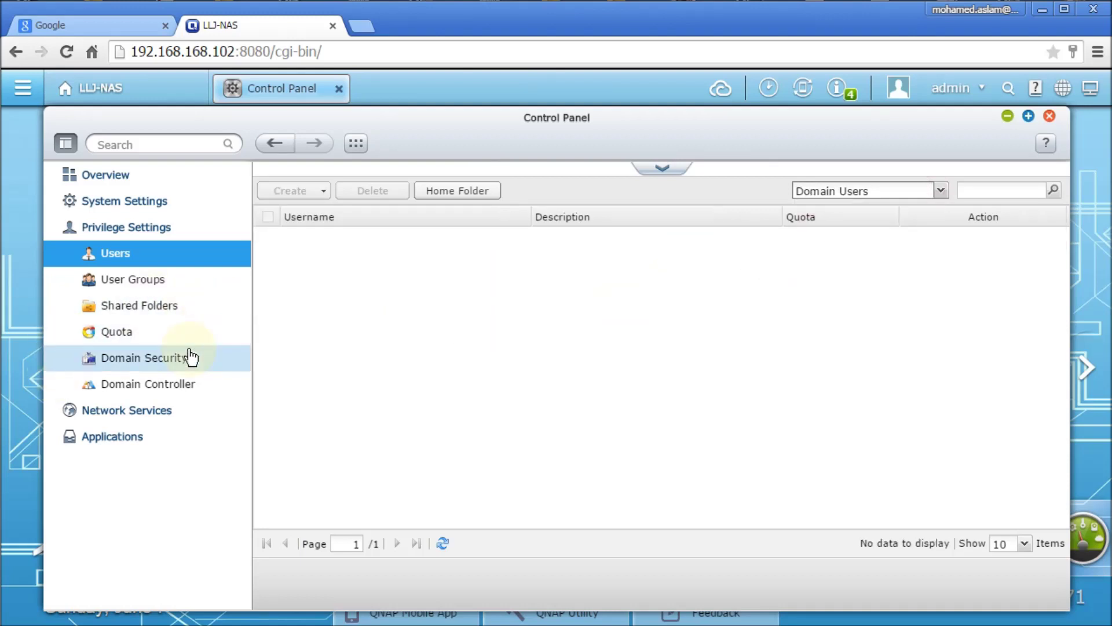
pyautogui.click(138, 364)
pyautogui.click(142, 378)
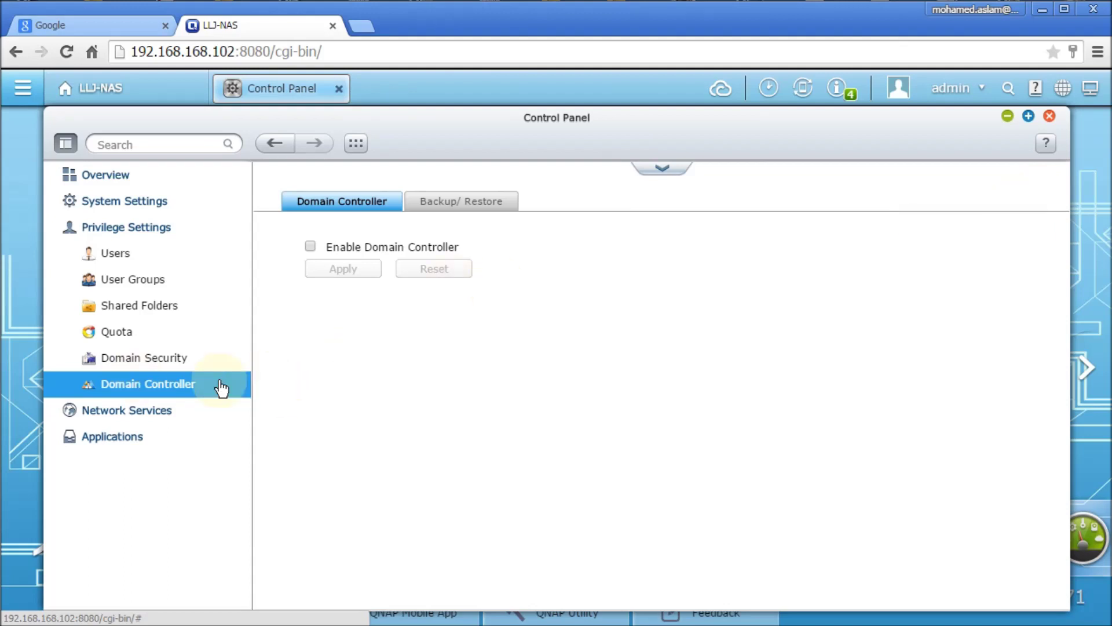
# In Domain Security, select Active Directory authentication (Domain member) and launch the Quick Configuration Wizard.
pyautogui.click(126, 365)
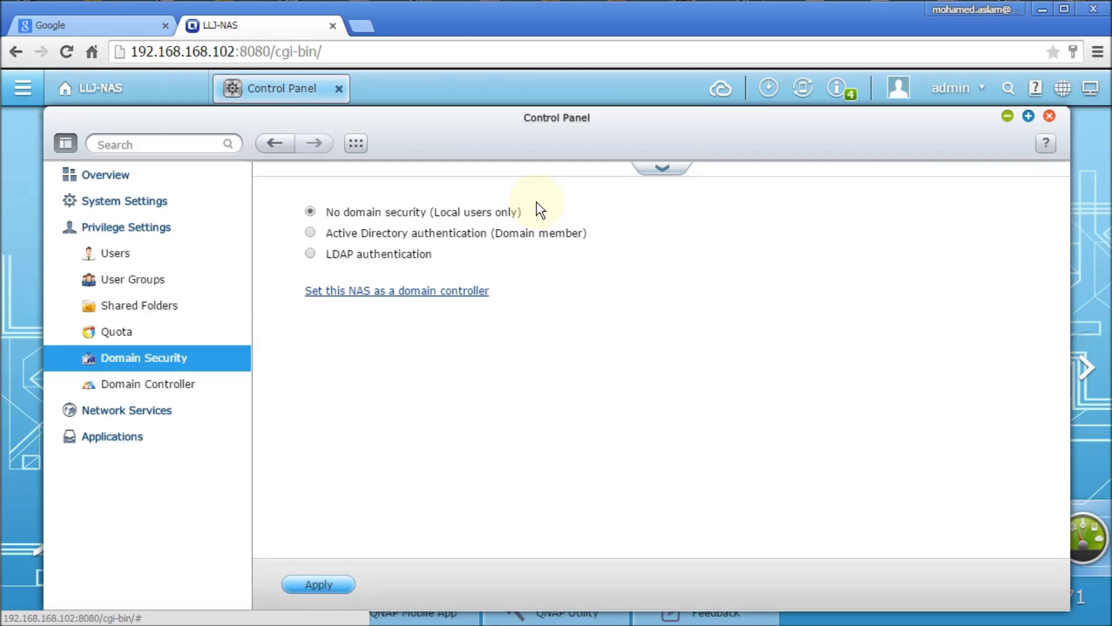
pyautogui.click(311, 233)
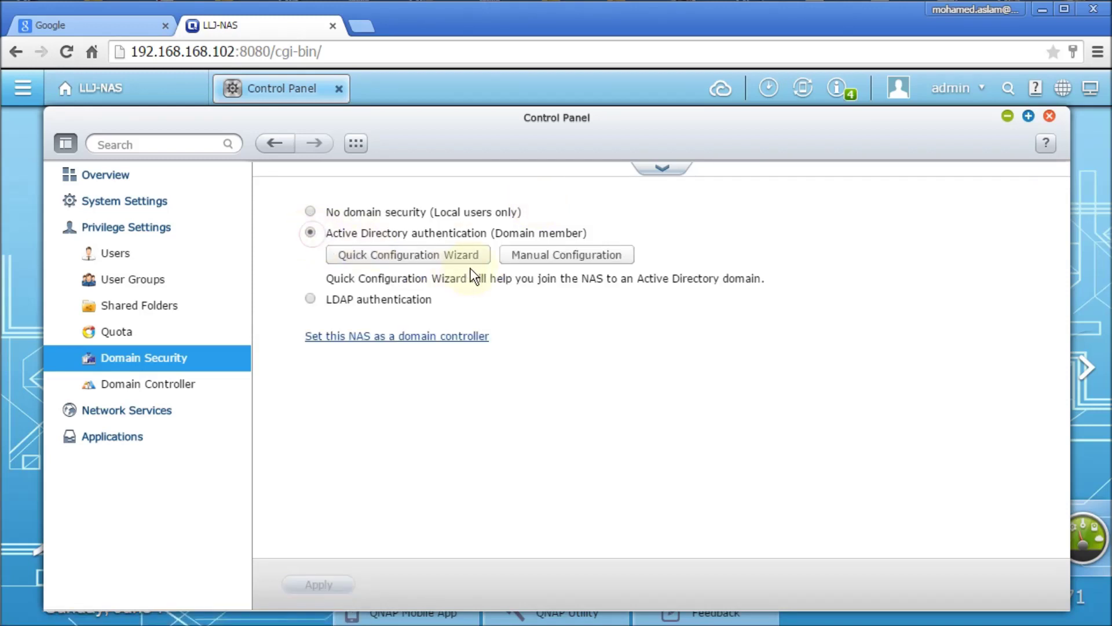
pyautogui.click(429, 258)
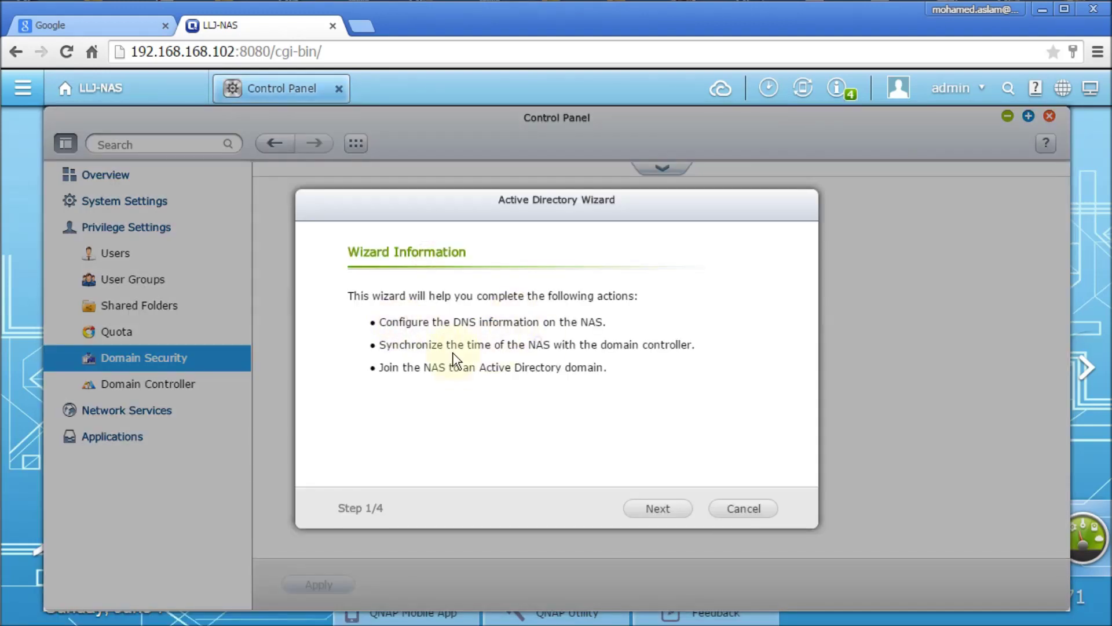
# Enter the full DNS and NetBios domain names, with DNS server 192.168.168.100, and continue the wizard.
pyautogui.click(657, 510)
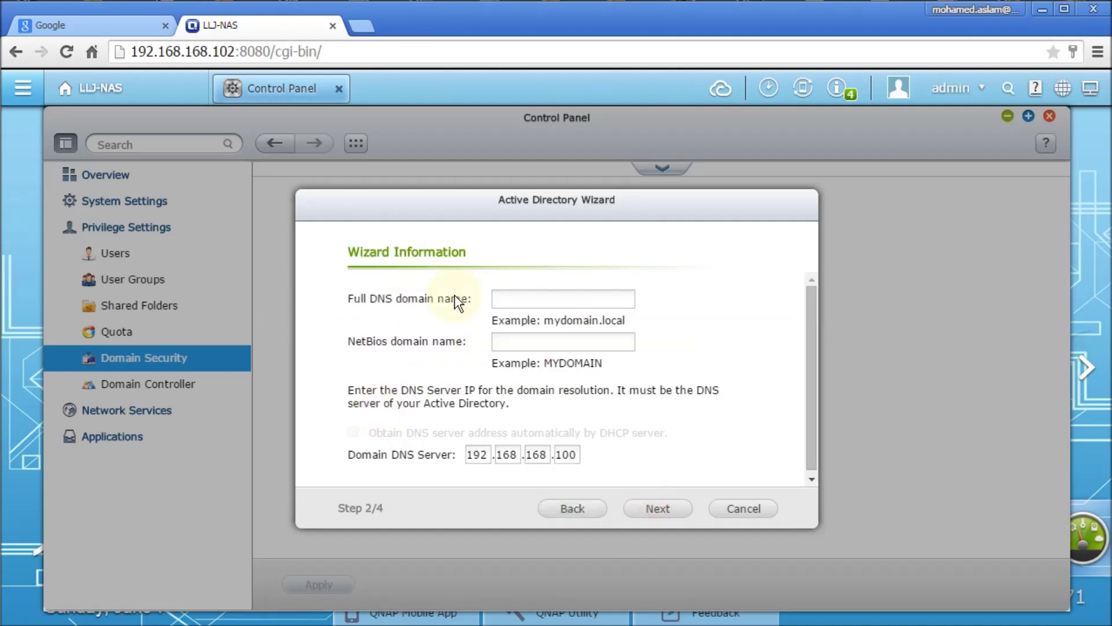
pyautogui.click(547, 298)
pyautogui.click(519, 342)
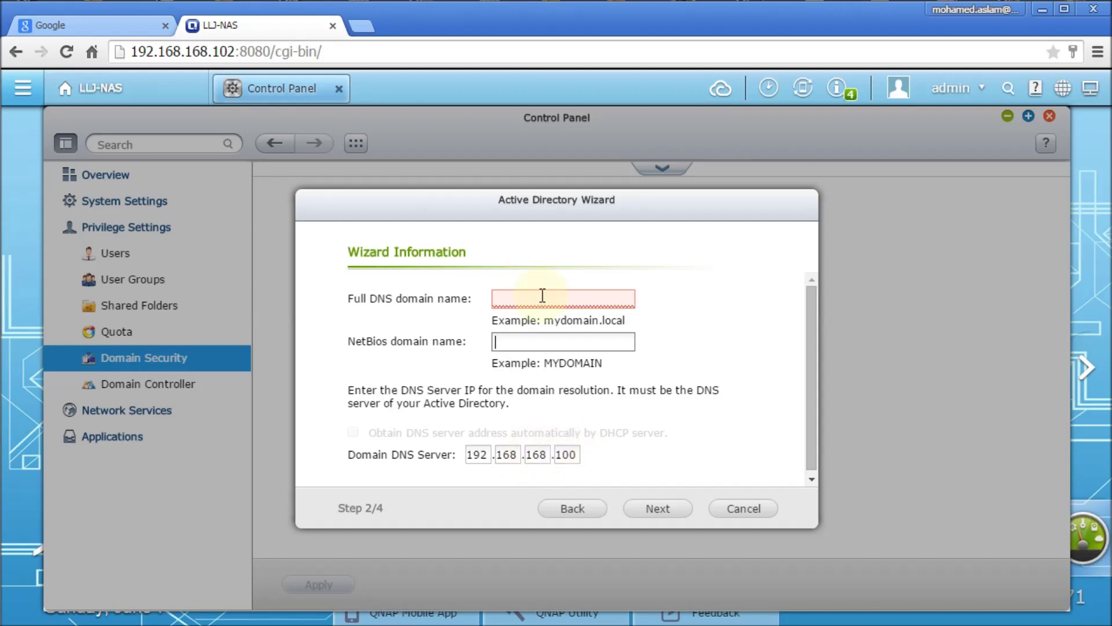
pyautogui.click(656, 508)
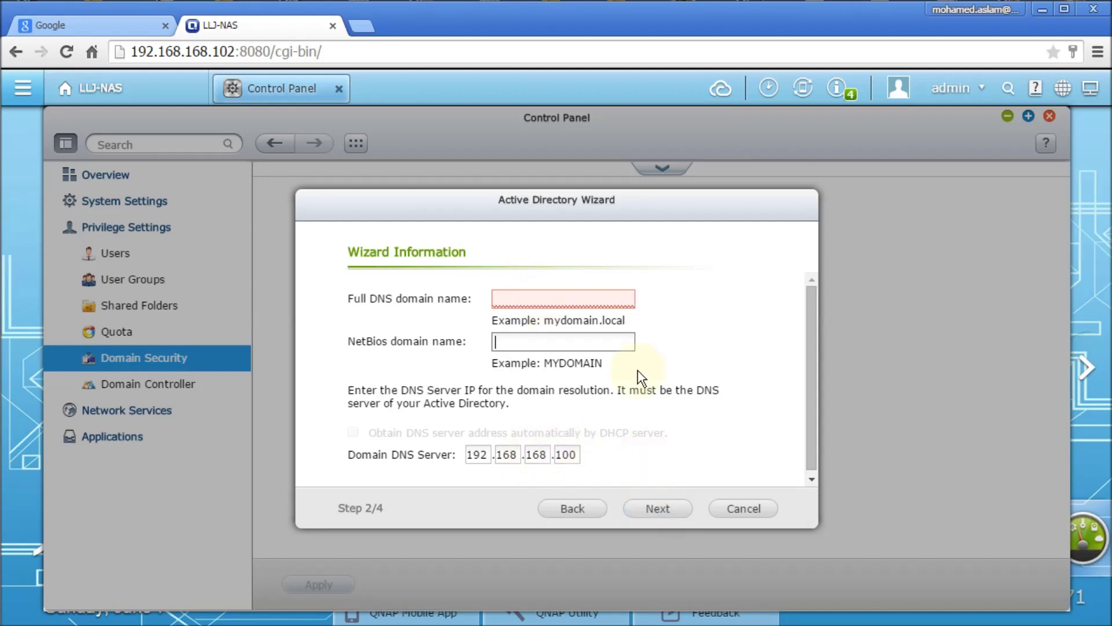